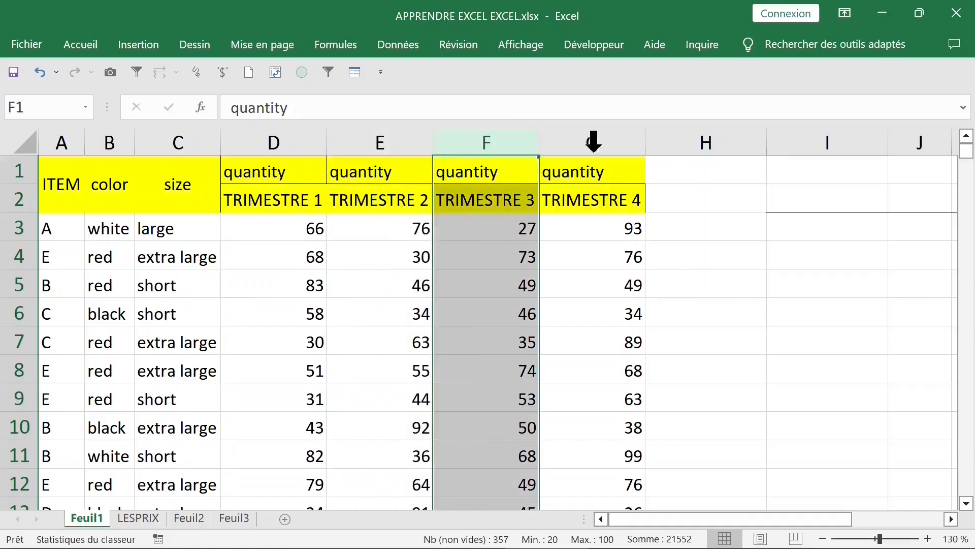
Examine the quantity headings for TRIMESTRE 1 to TRIMESTRE 4 on the Feuil1 sheet
click(299, 204)
click(421, 201)
key(Right)
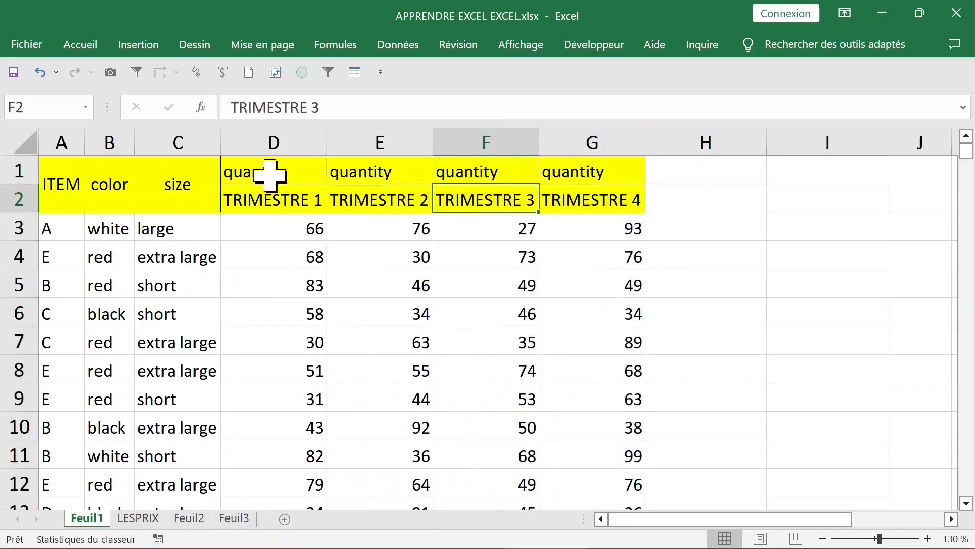
click(265, 175)
click(270, 197)
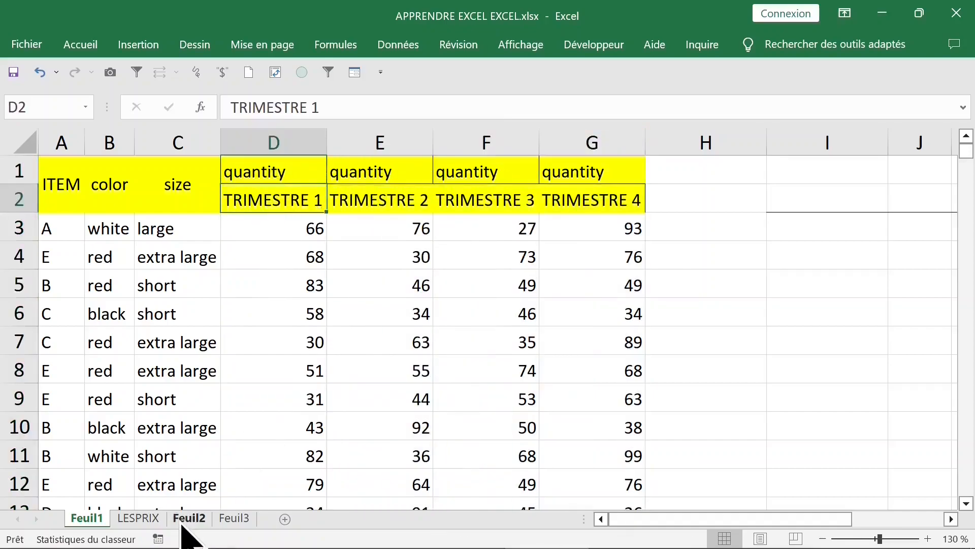
Review the price table on the LESPRIX sheet, with its quarter rows and its item columns A to D
click(142, 518)
click(120, 213)
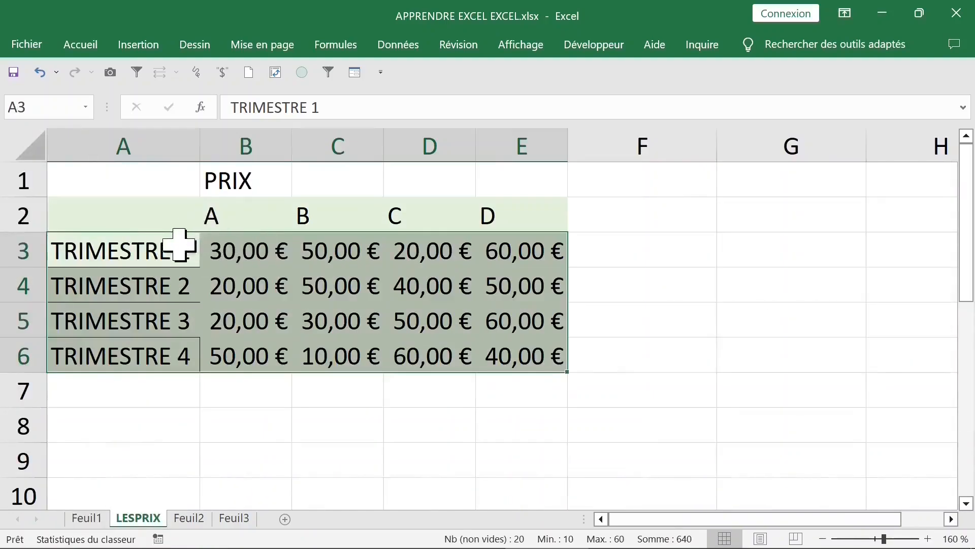
click(147, 244)
click(178, 221)
drag(199, 227, 511, 363)
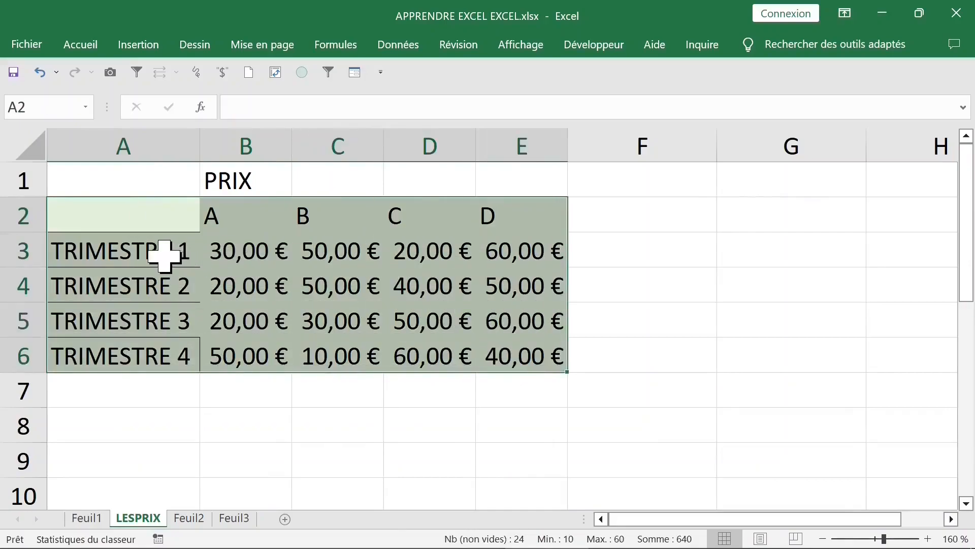
click(224, 251)
click(215, 220)
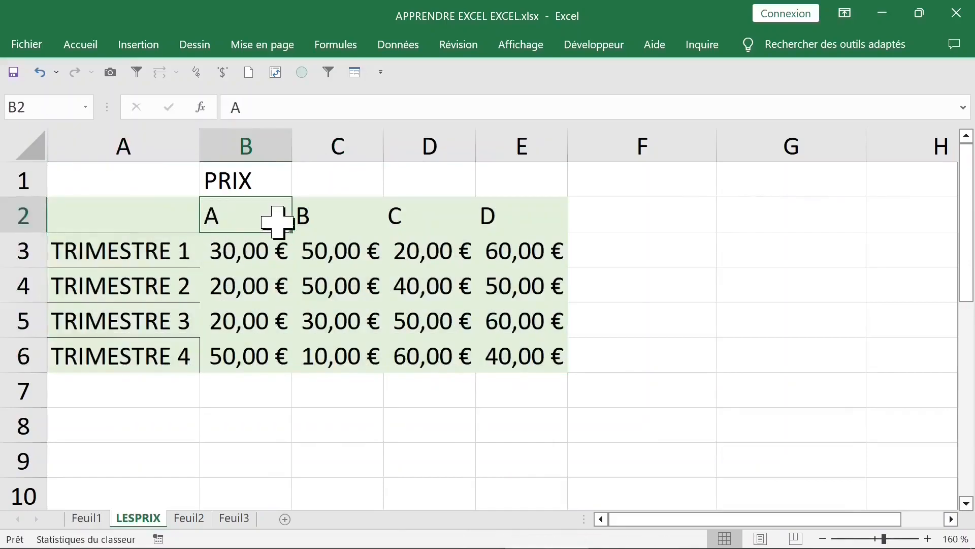
click(355, 217)
click(497, 224)
click(173, 246)
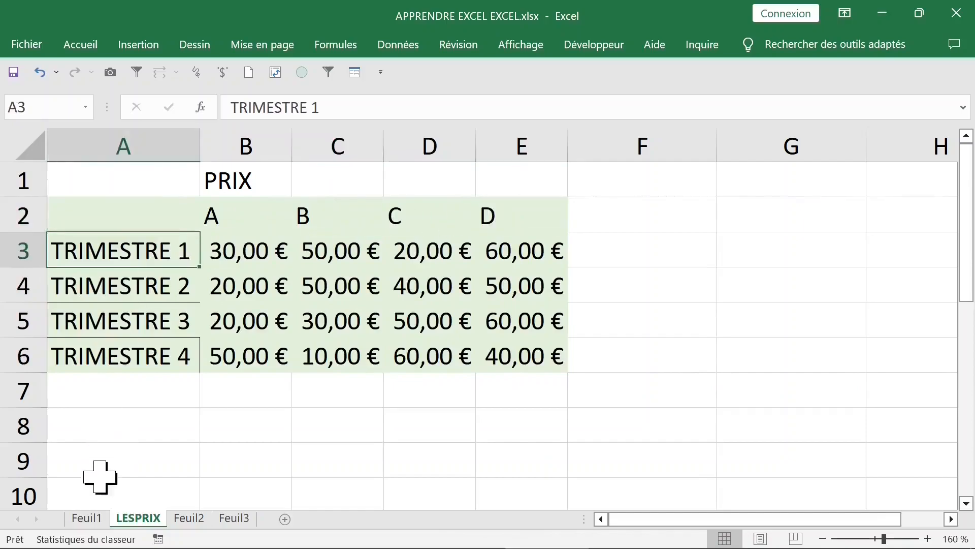
click(87, 518)
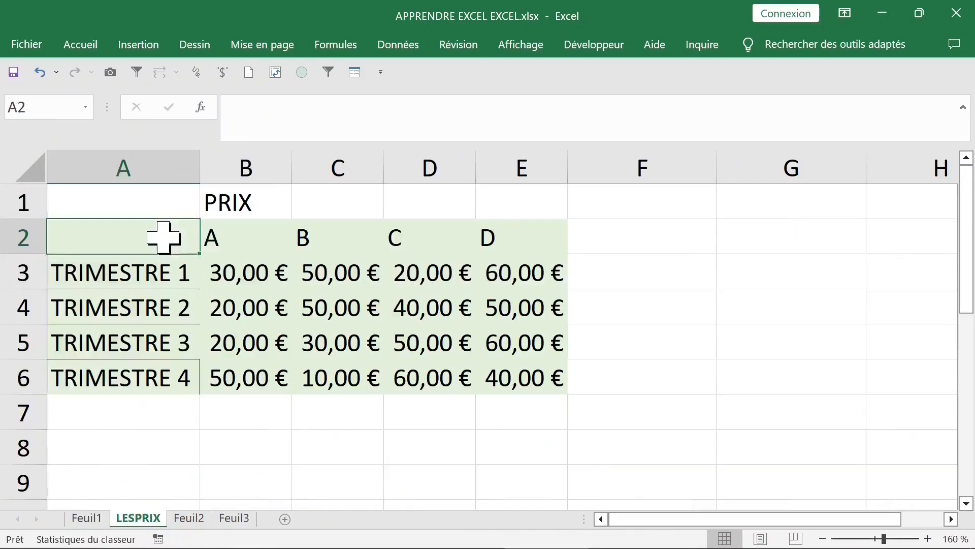
drag(164, 237, 505, 361)
click(220, 239)
click(338, 237)
click(489, 245)
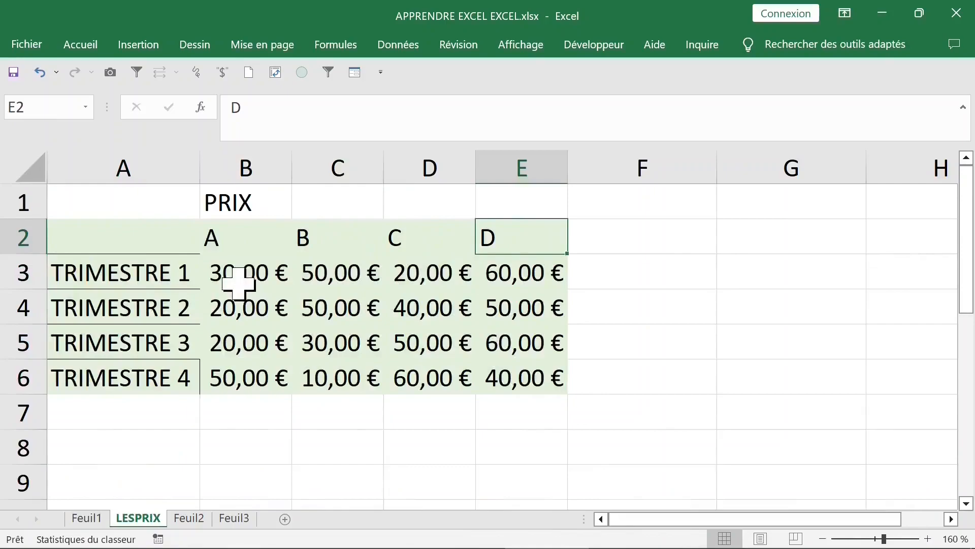
click(141, 277)
Return to Feuil1 and check the quarter headings against the empty column H beside the table
click(86, 519)
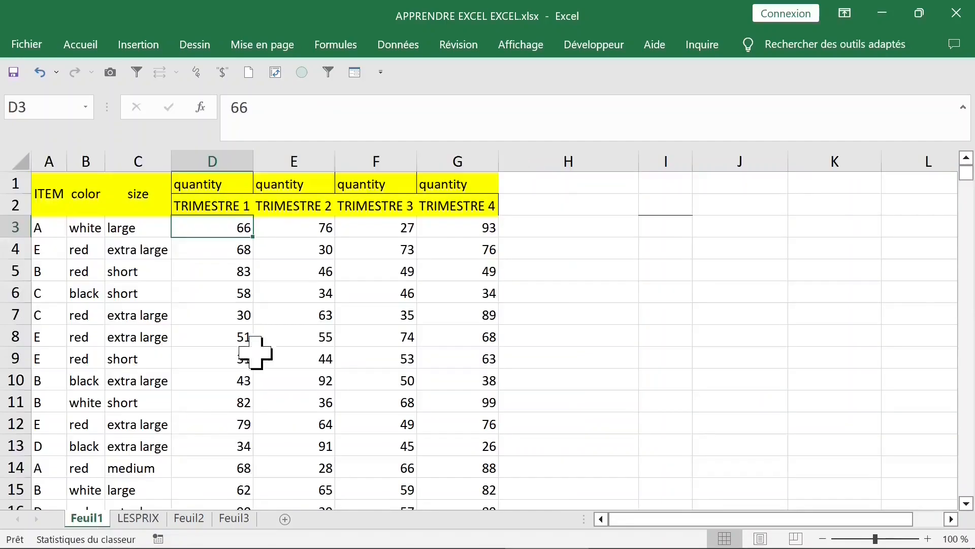
click(212, 208)
click(275, 207)
click(505, 204)
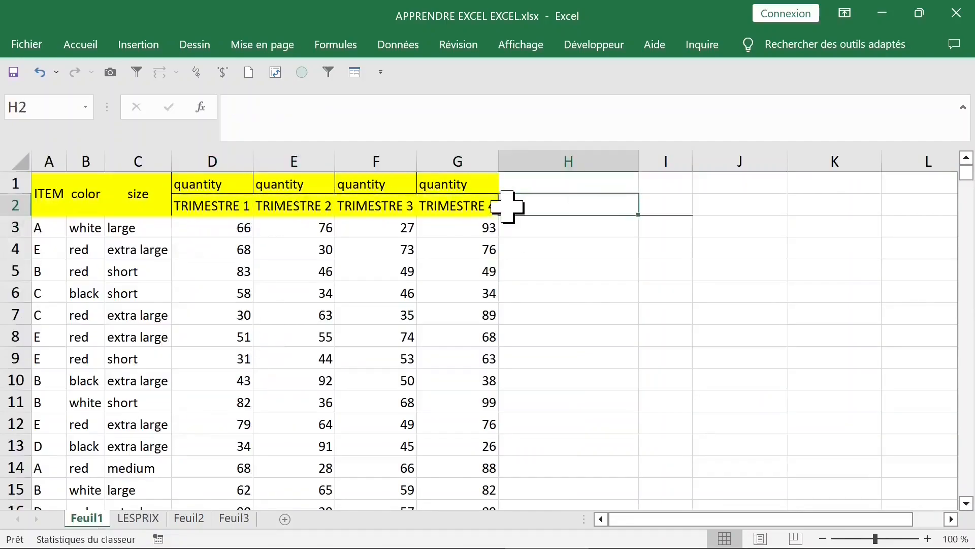
click(200, 207)
click(592, 207)
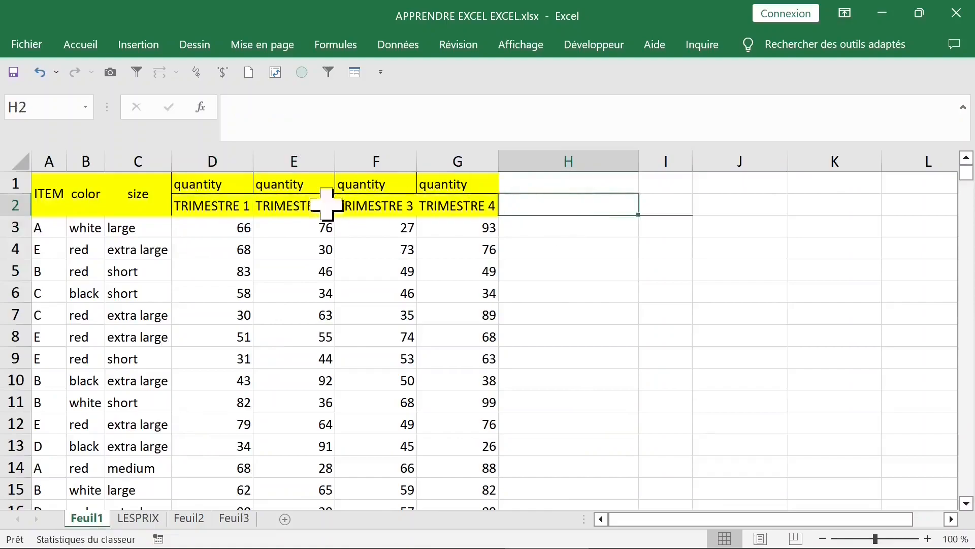
Add the heading prix trim1 in H1, fill it across to prix trim4 in K1, and fit the column widths
click(598, 184)
text(prix trim1)
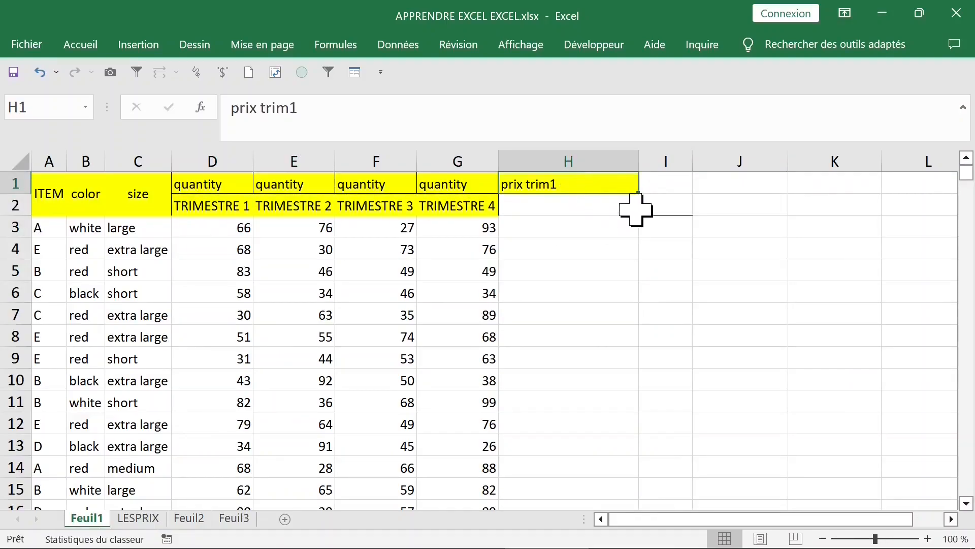
double_click(639, 161)
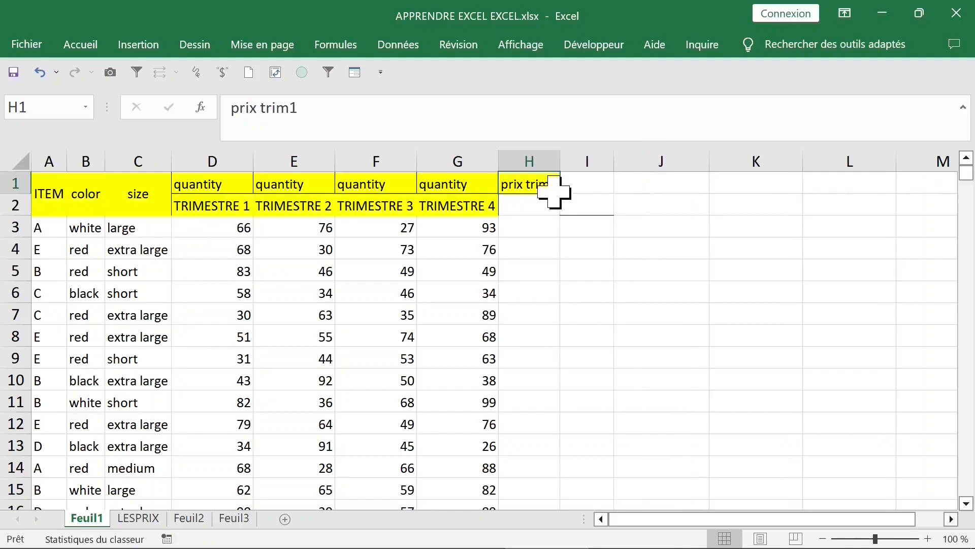
drag(560, 193, 792, 194)
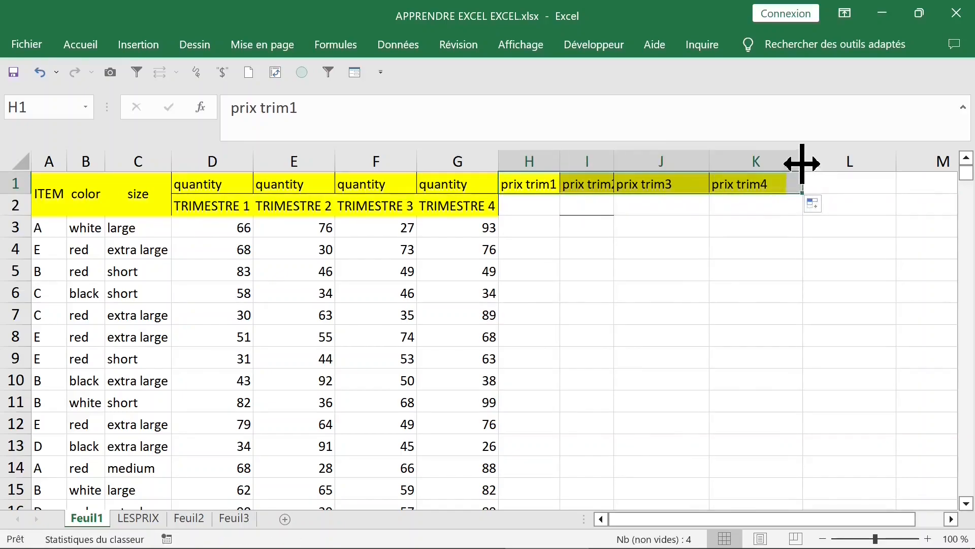
click(694, 232)
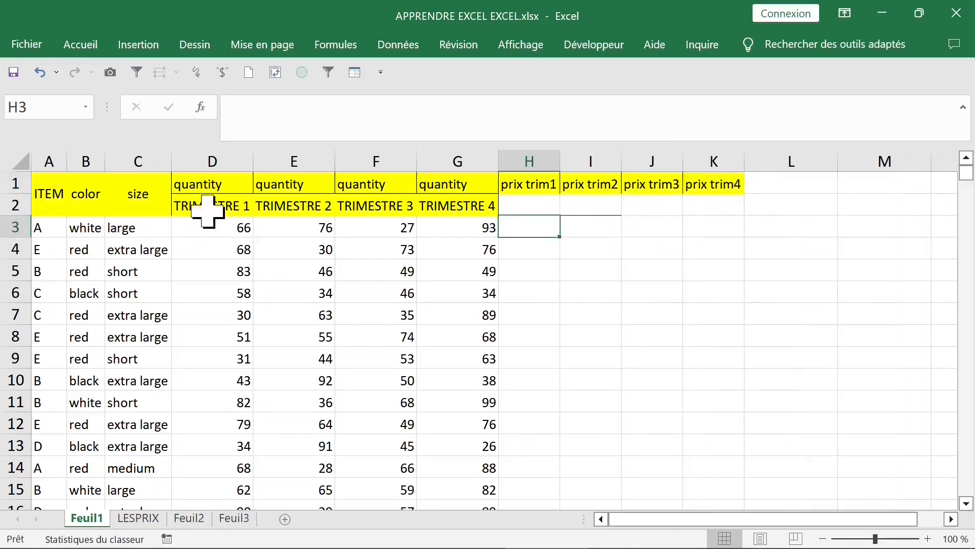
Inspect the TRIMESTRE 1 heading in D2 and the ITEM column as the two criteria for looking up a price
click(211, 209)
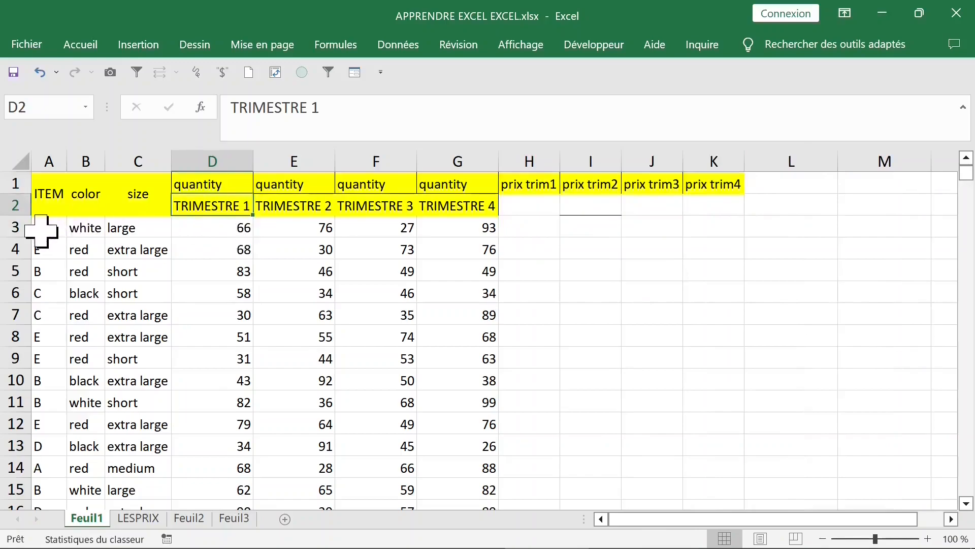
click(35, 229)
click(51, 161)
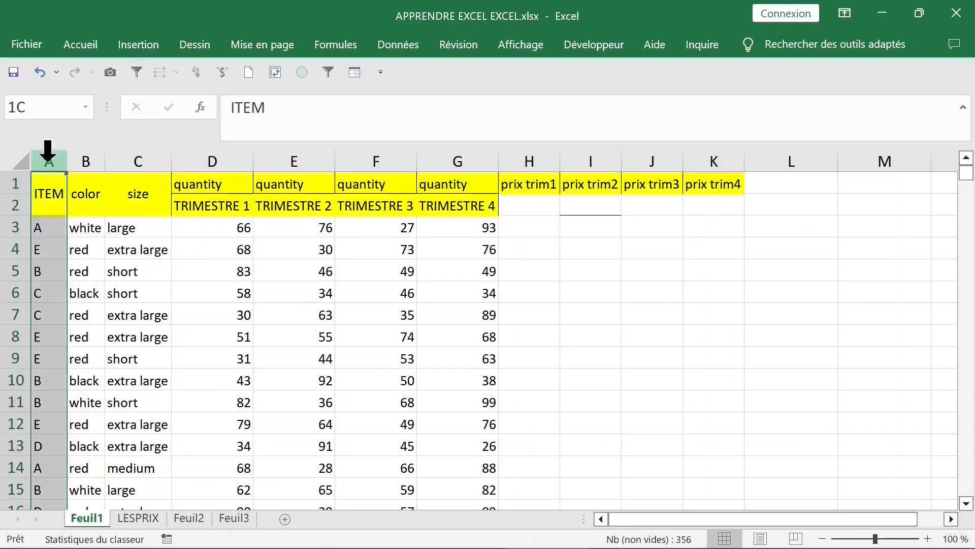
click(532, 234)
click(233, 210)
Enter =EQUIV(D2;LESPRIX!$A$3:$A$6;0) in H3 to find the quarter's row position in the price table
click(531, 233)
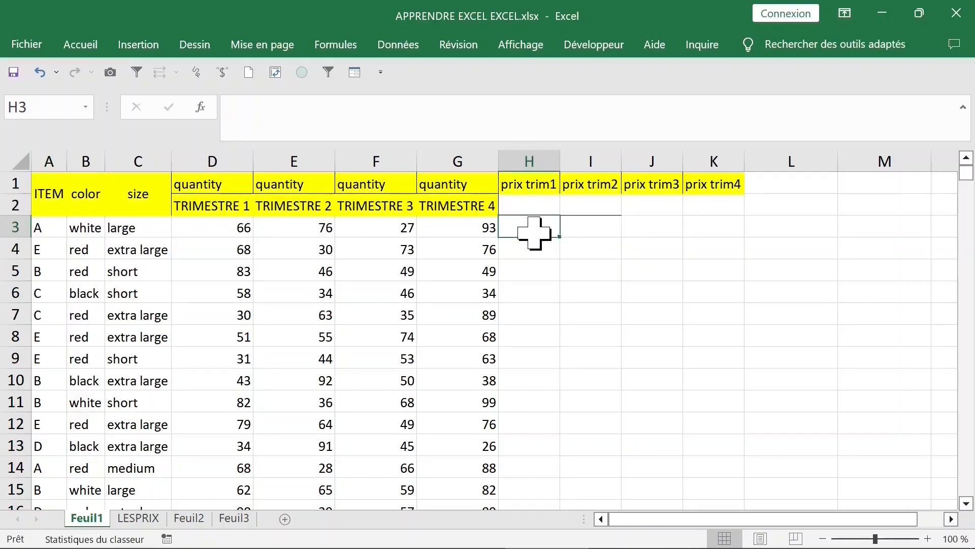
text(=equi)
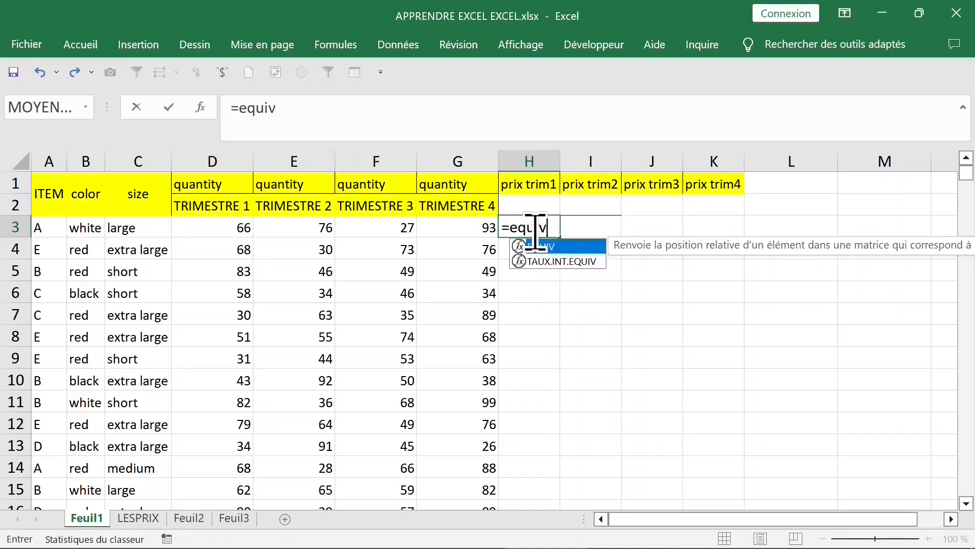
text(v)
key(Tab)
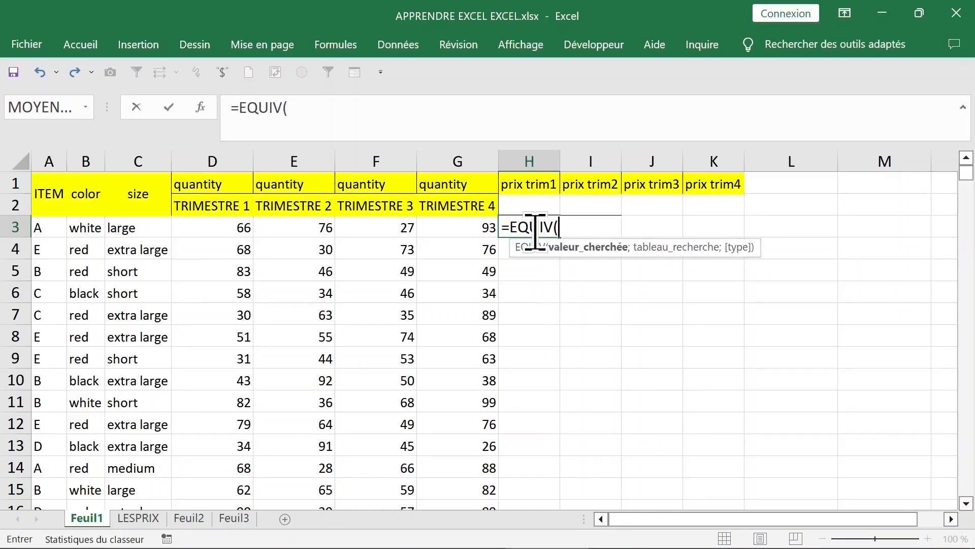
click(223, 207)
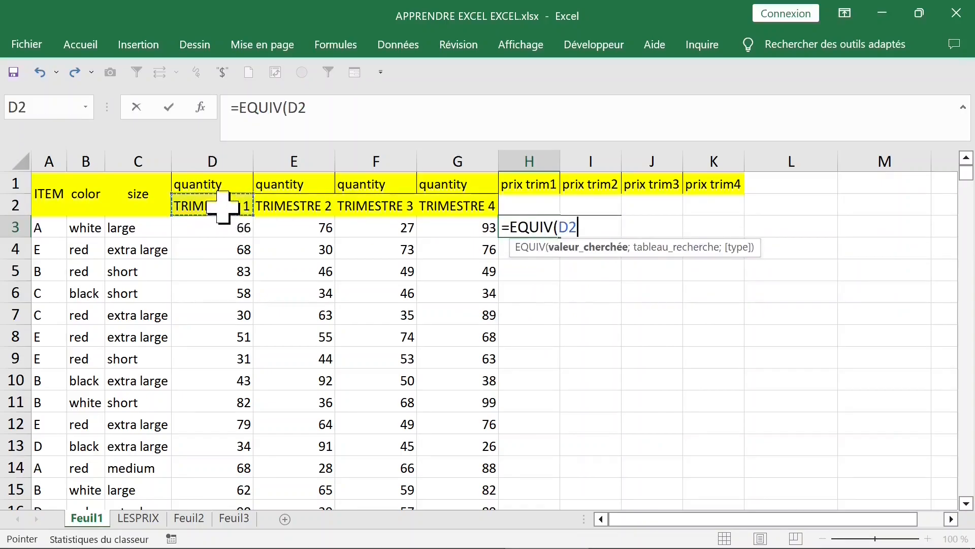
text(;)
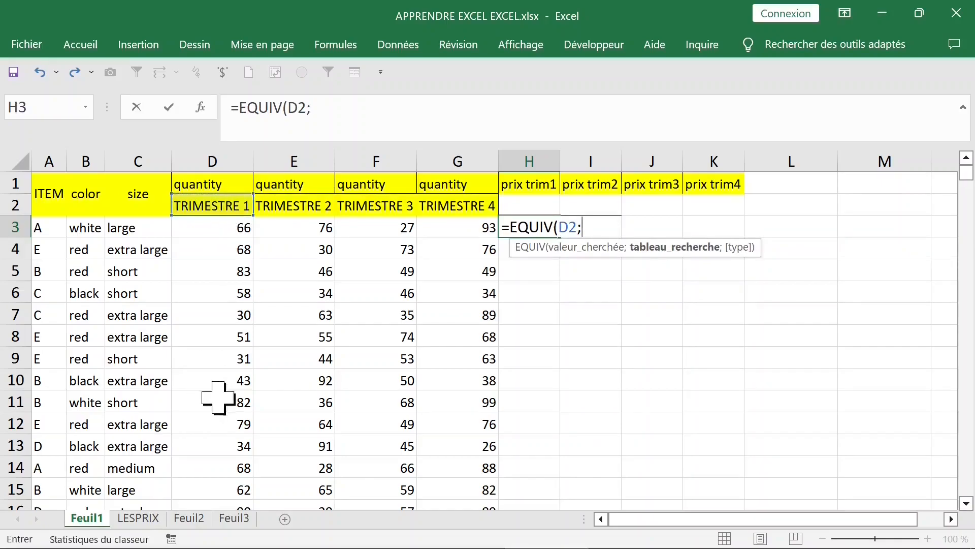
click(139, 518)
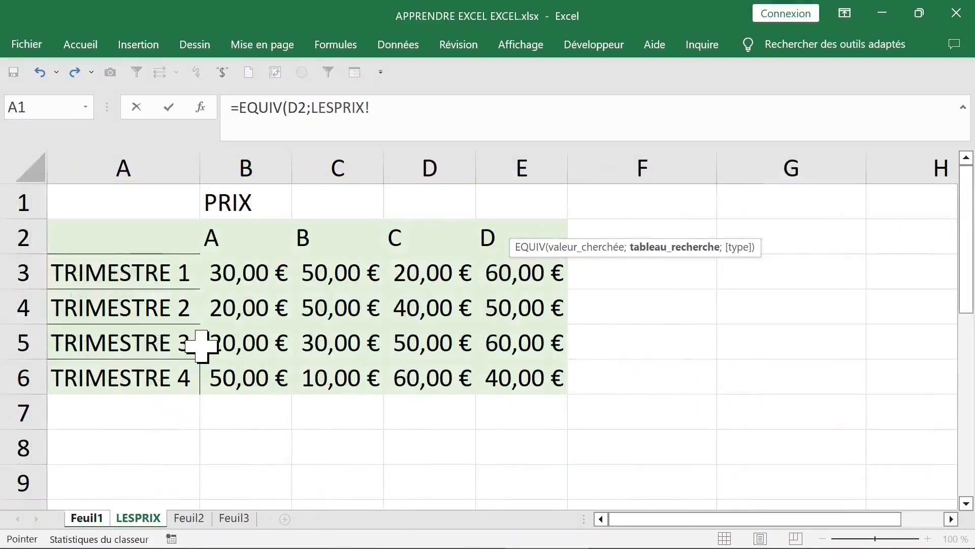
drag(137, 271, 137, 374)
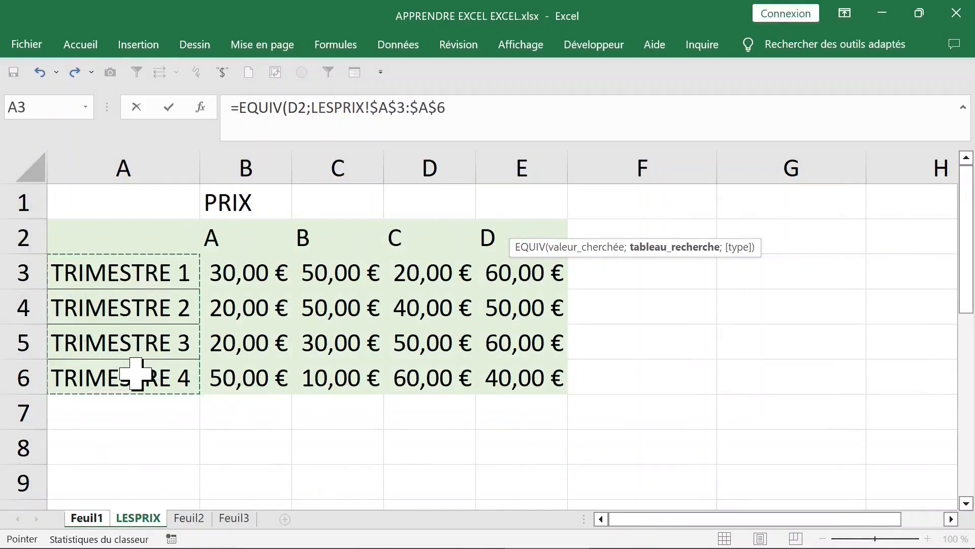
text(;0)
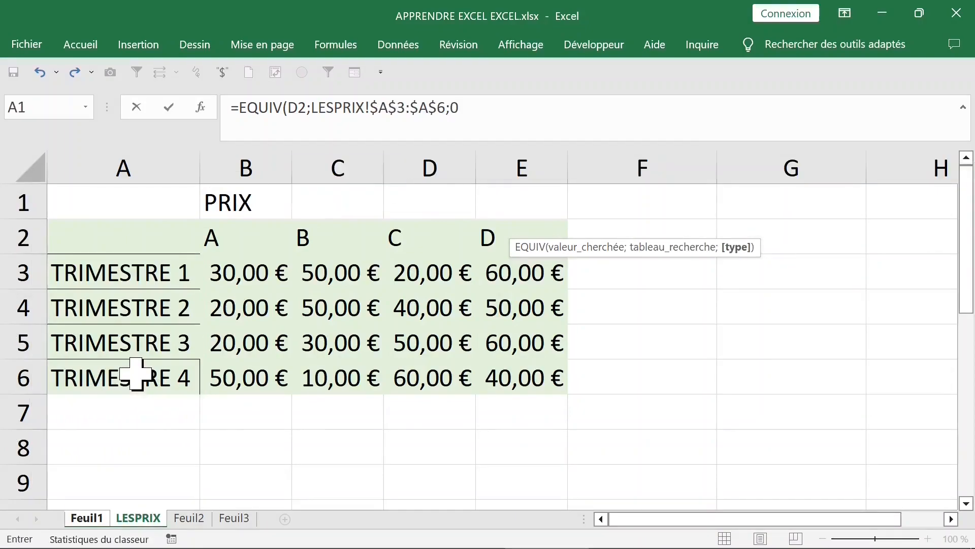
text())
key(Return)
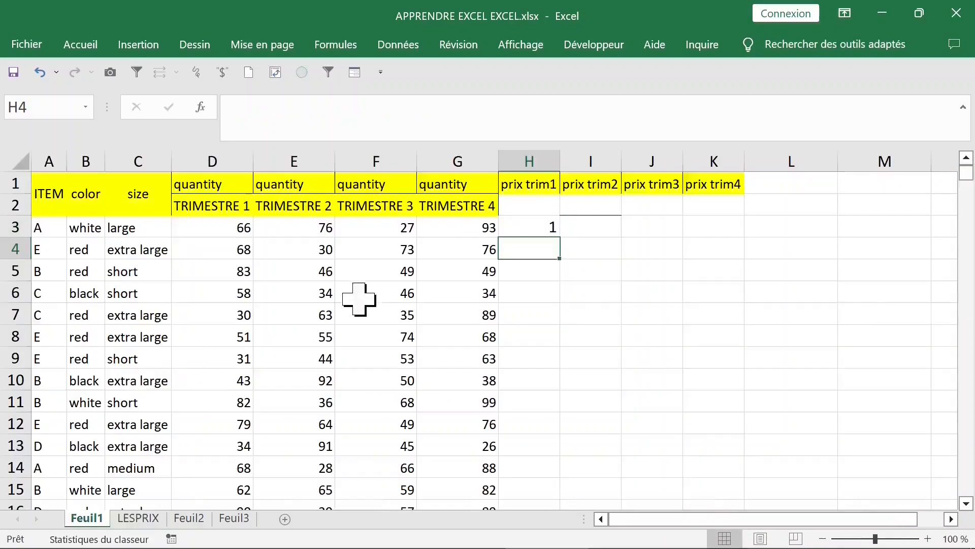
Compare the EQUIV formula in H3 with the TRIMESTRE 1 row and the item A heading on LESPRIX
click(537, 227)
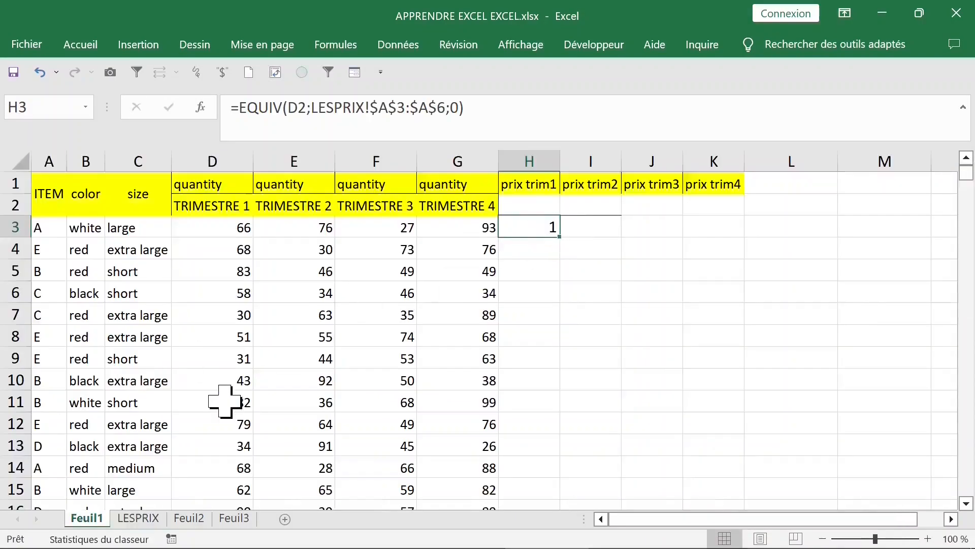
click(136, 519)
click(30, 274)
click(178, 274)
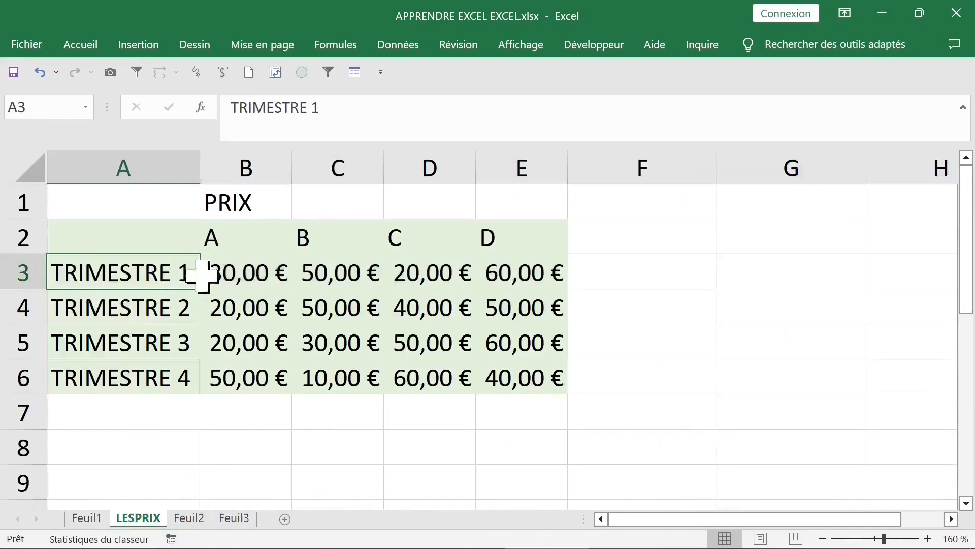
click(254, 275)
click(350, 277)
click(427, 278)
click(135, 273)
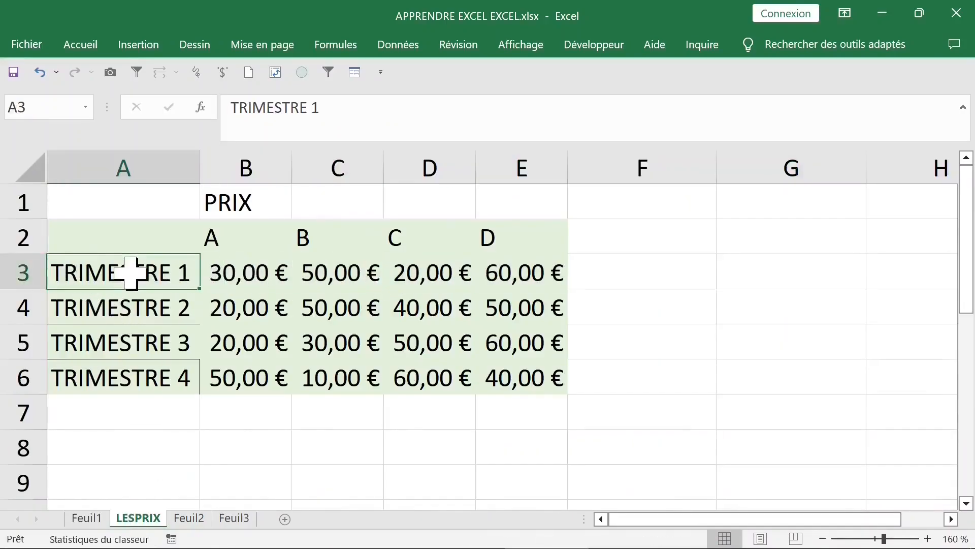
click(218, 271)
click(235, 240)
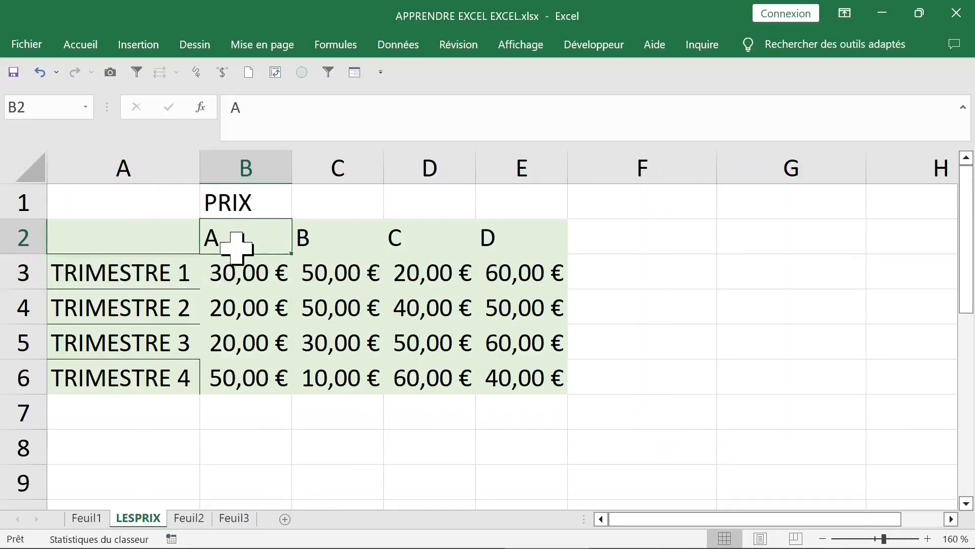
Enter =EQUIV(A3;LESPRIX!$B$2:$E$2;0) in I3 on Feuil1 to find the item's column position in the price table
click(89, 519)
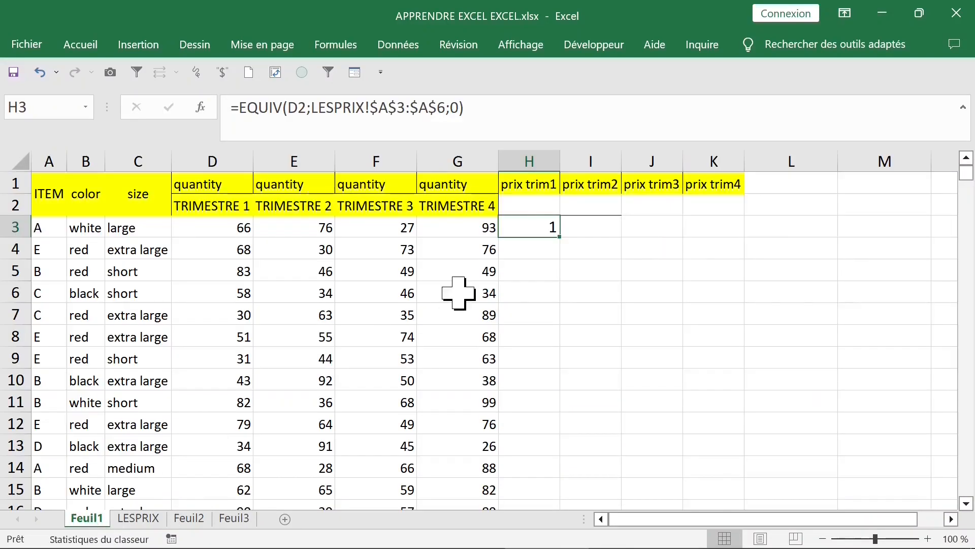
click(603, 231)
text(=)
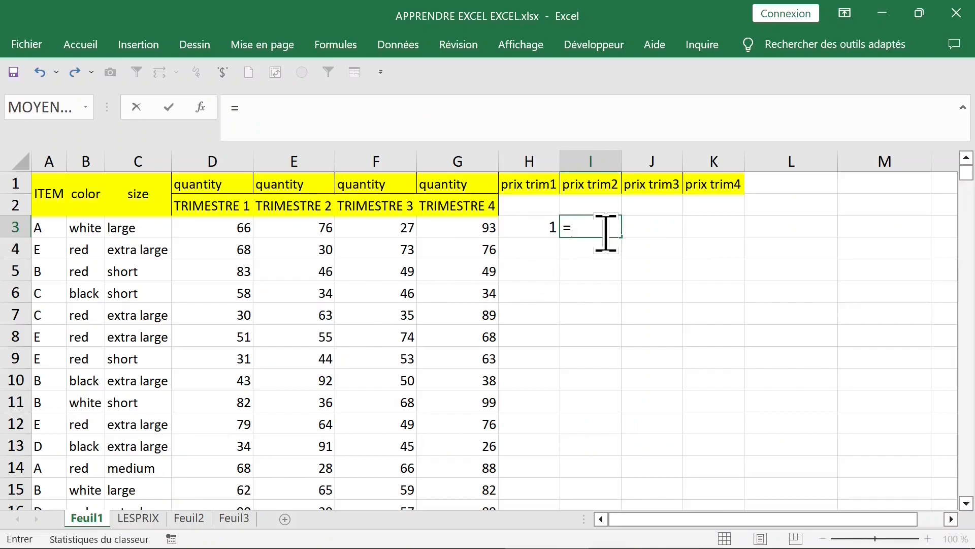
text(equi)
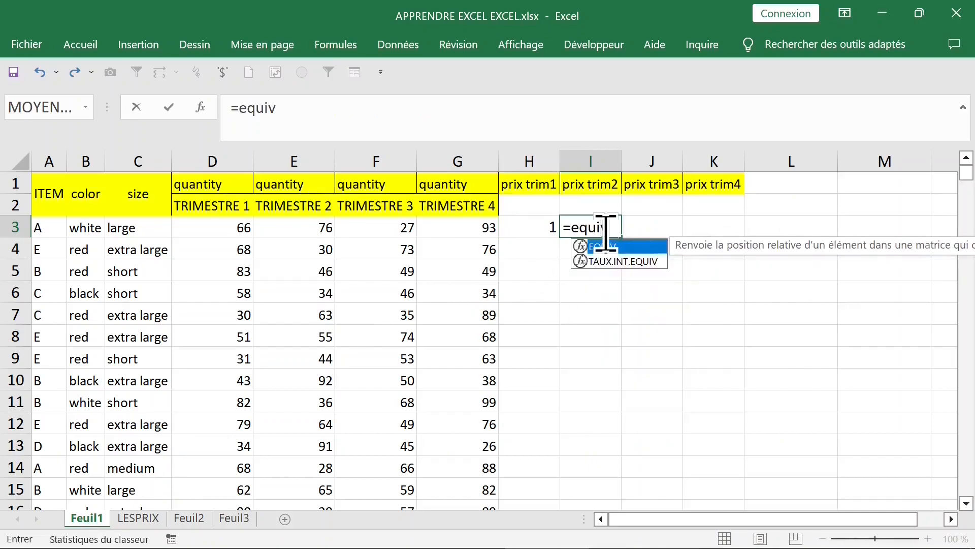
text(v)
key(Tab)
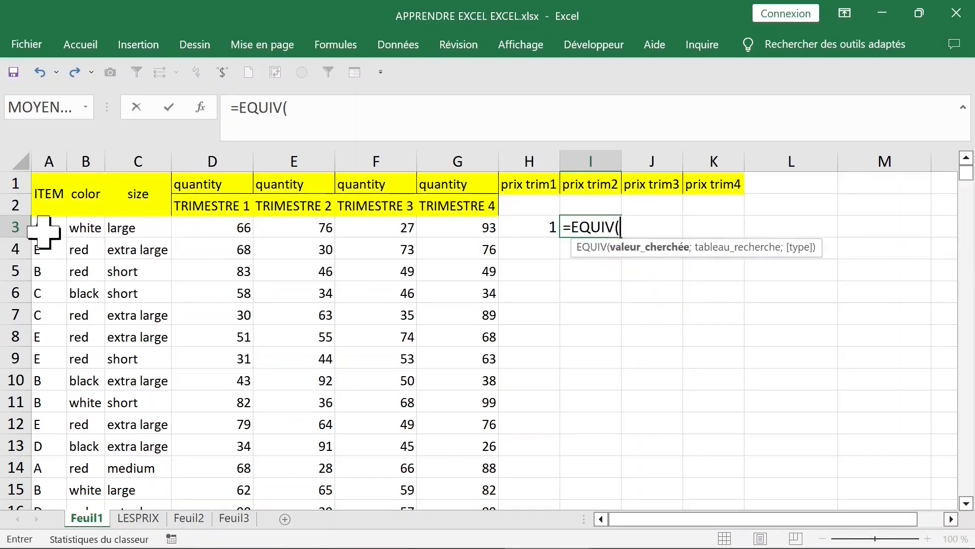
click(48, 231)
text(;)
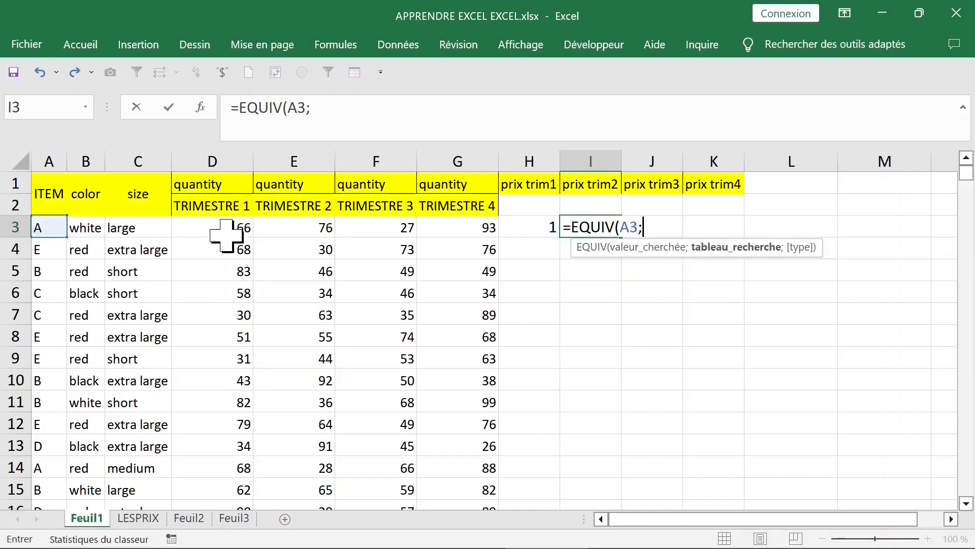
click(145, 519)
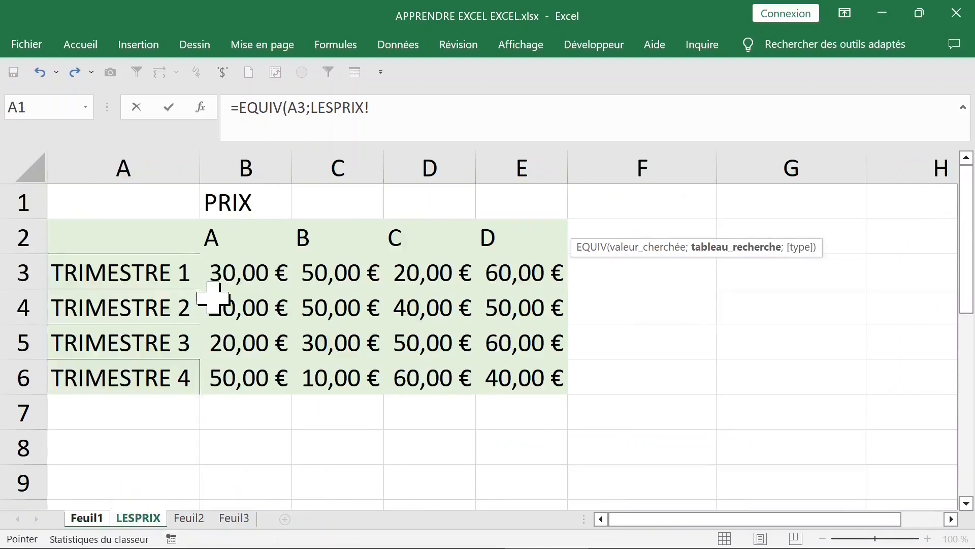
drag(233, 241, 501, 242)
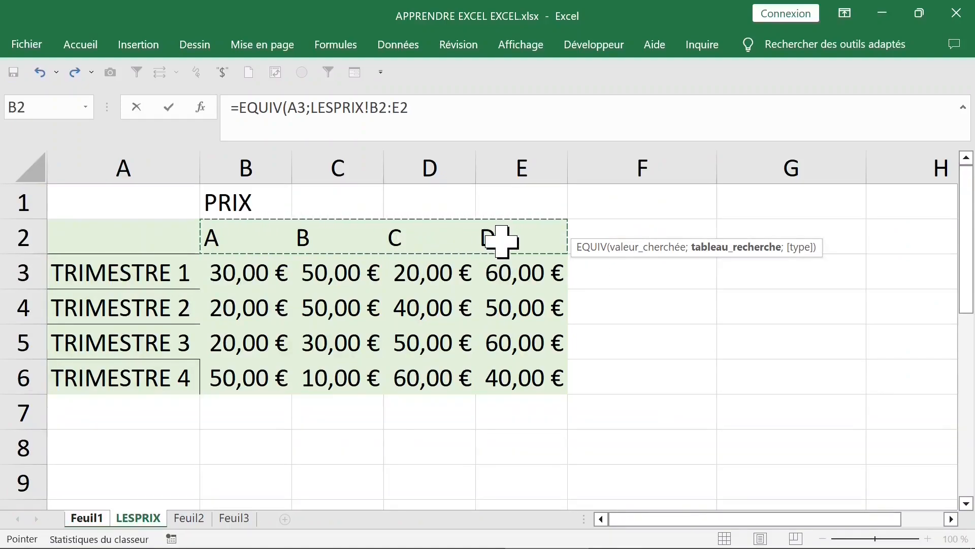
key(F4)
text(;0))
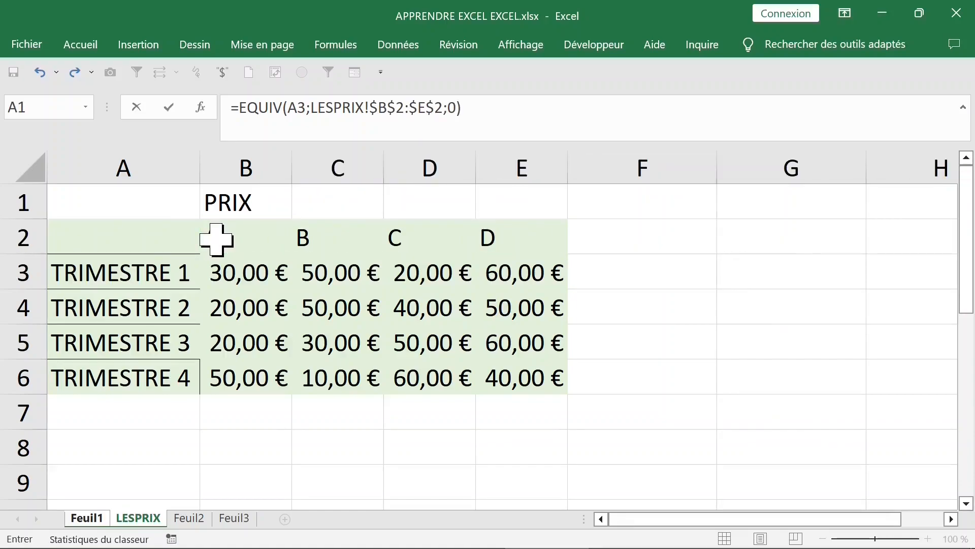
key(Return)
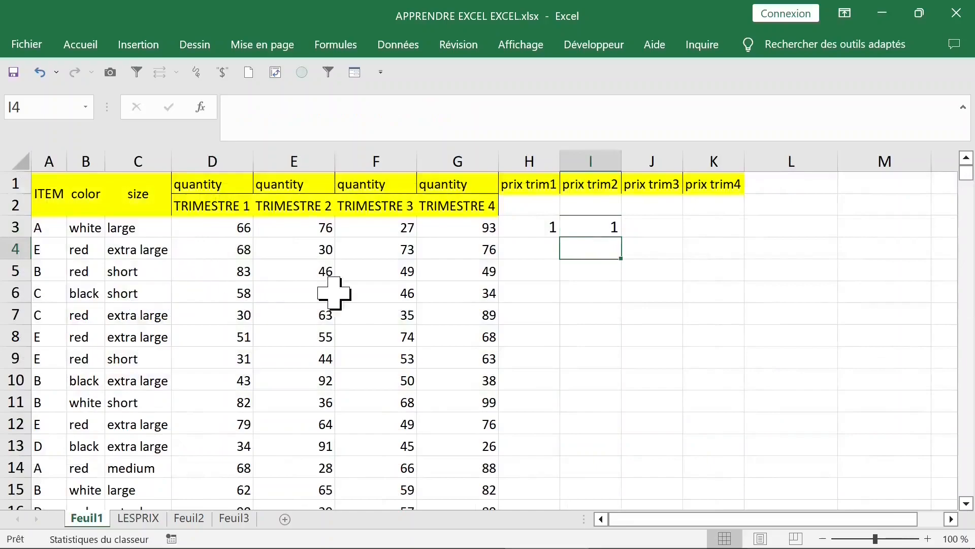
Start an INDEX formula in J3 with the absolute price range LESPRIX!$B$3:$E$6 as its matrix
click(603, 229)
click(540, 229)
click(589, 229)
click(541, 229)
click(633, 229)
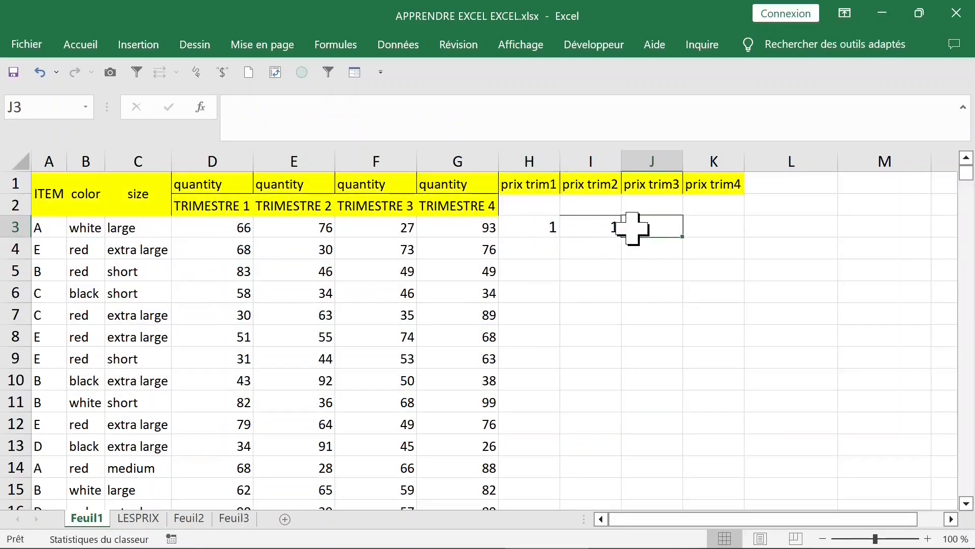
text(=)
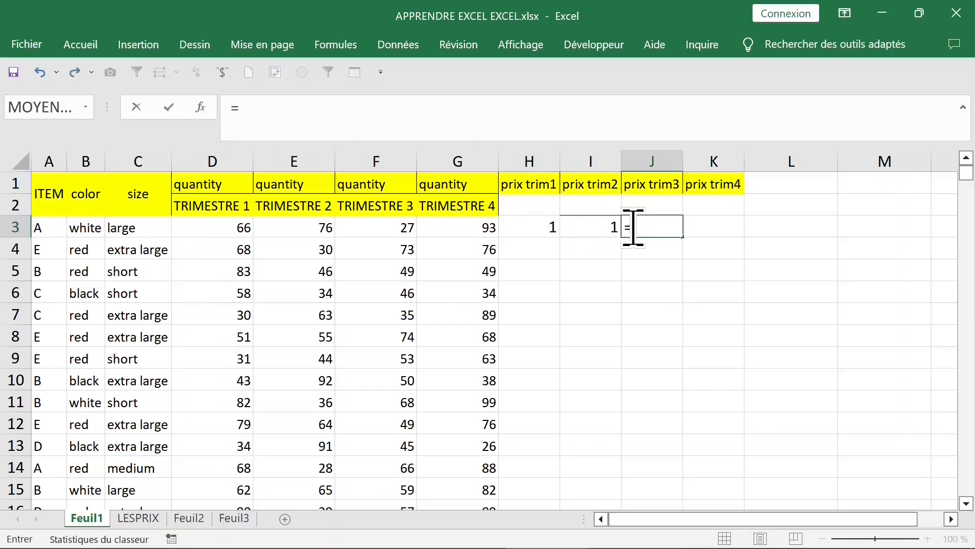
text(i)
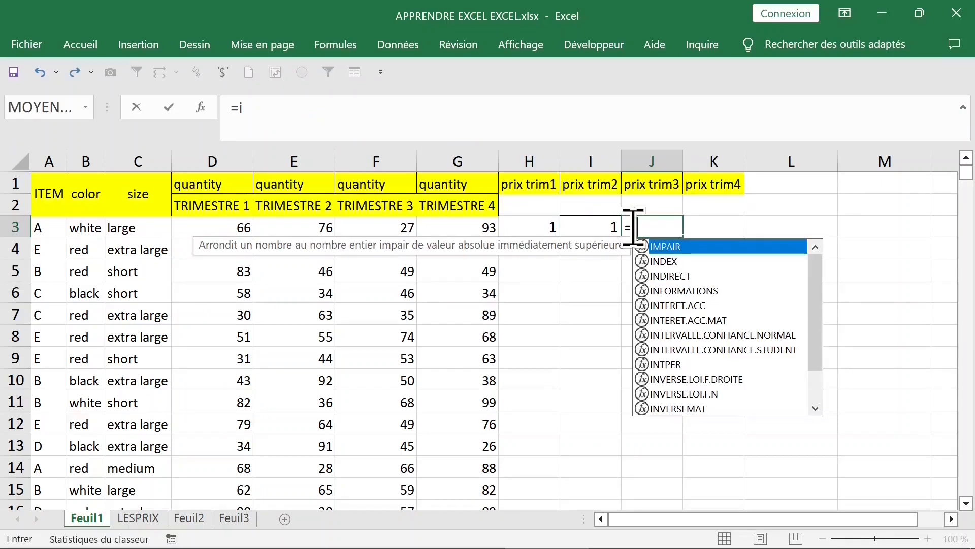
text(ndex)
key(Tab)
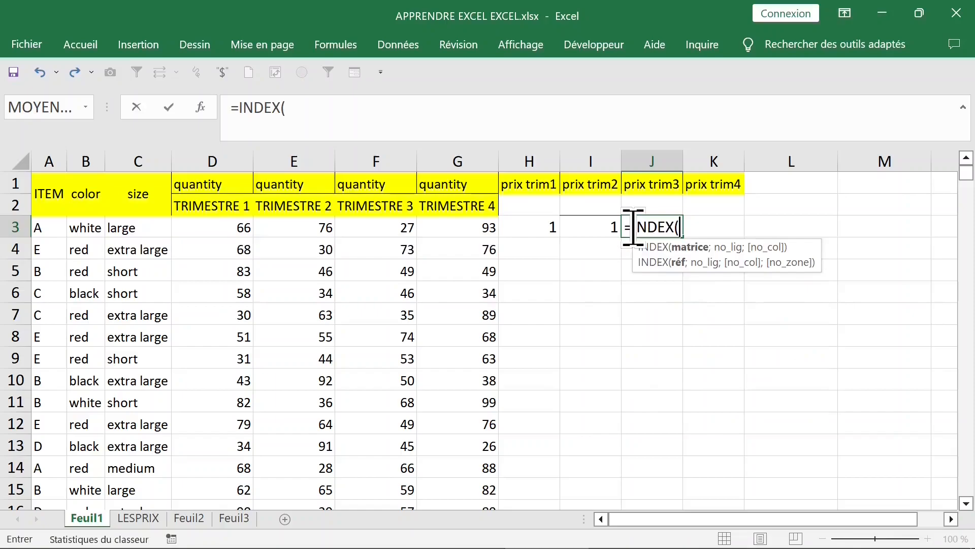
click(143, 520)
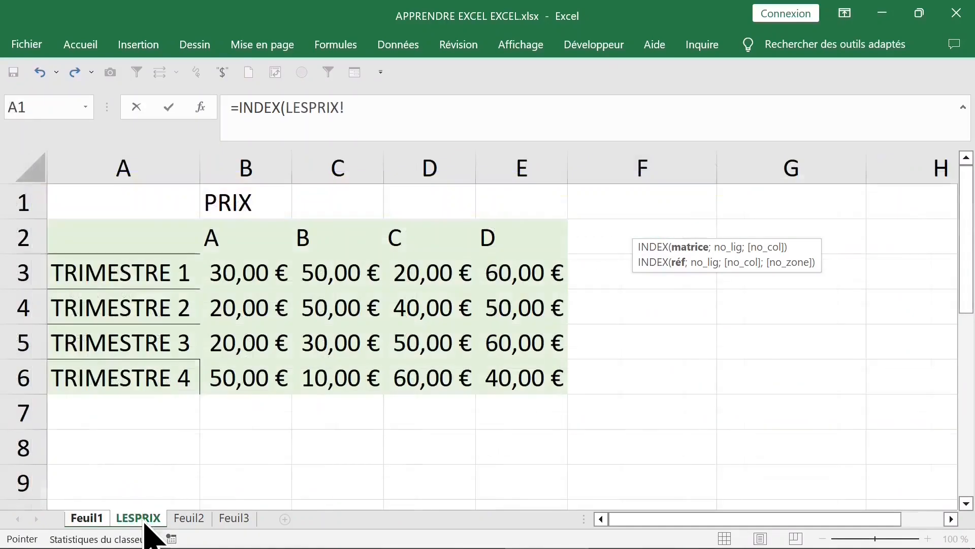
drag(219, 270, 513, 374)
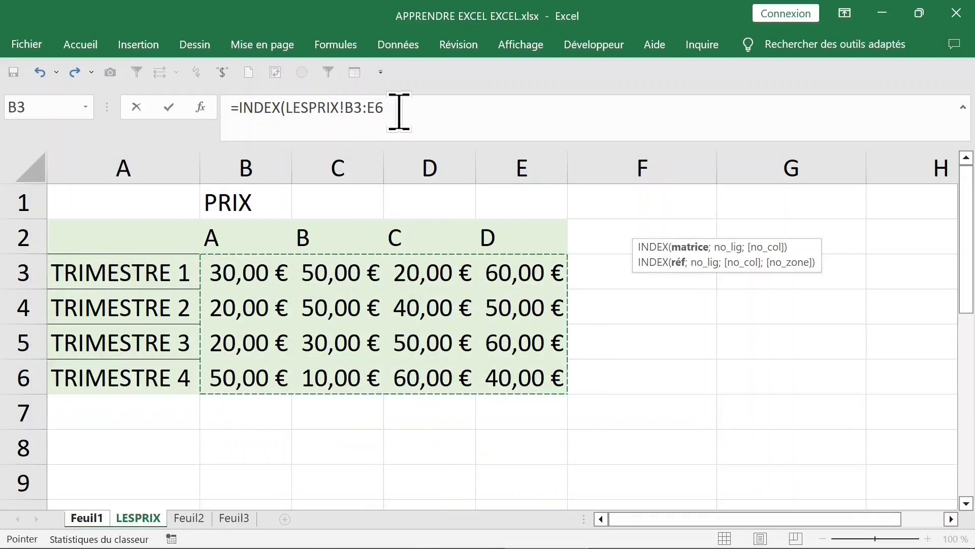
text(;)
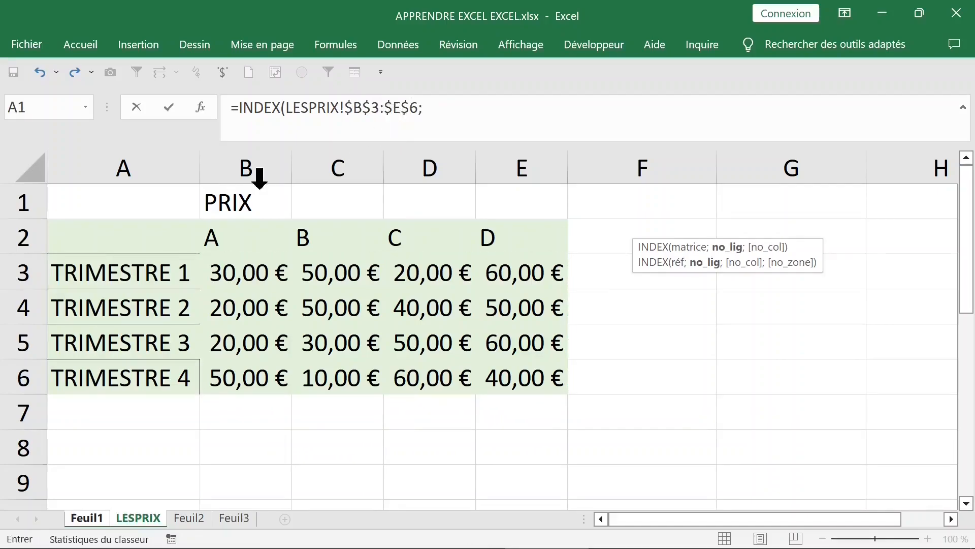
Complete the INDEX formula in J3 with Feuil1!H3 as the row number and Feuil1!I3 as the column number
click(87, 519)
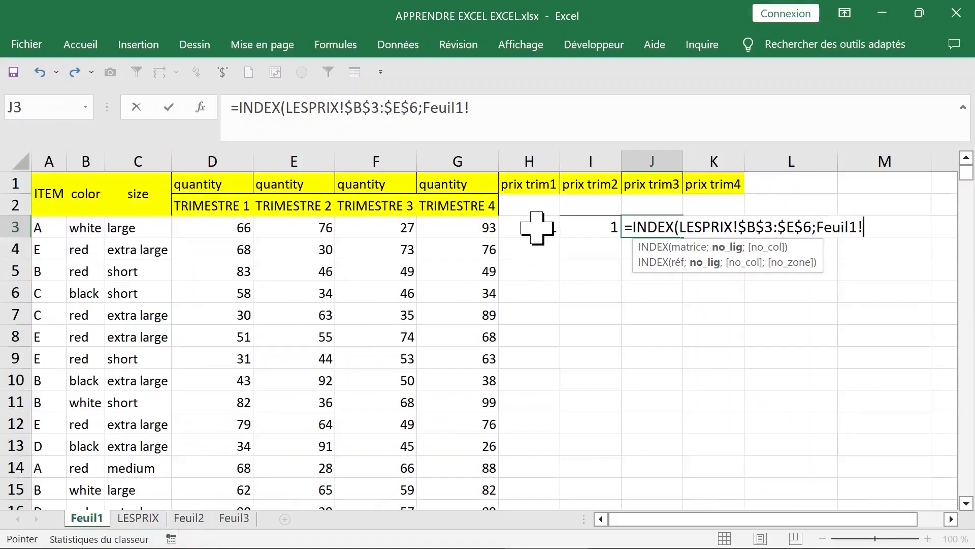
click(537, 228)
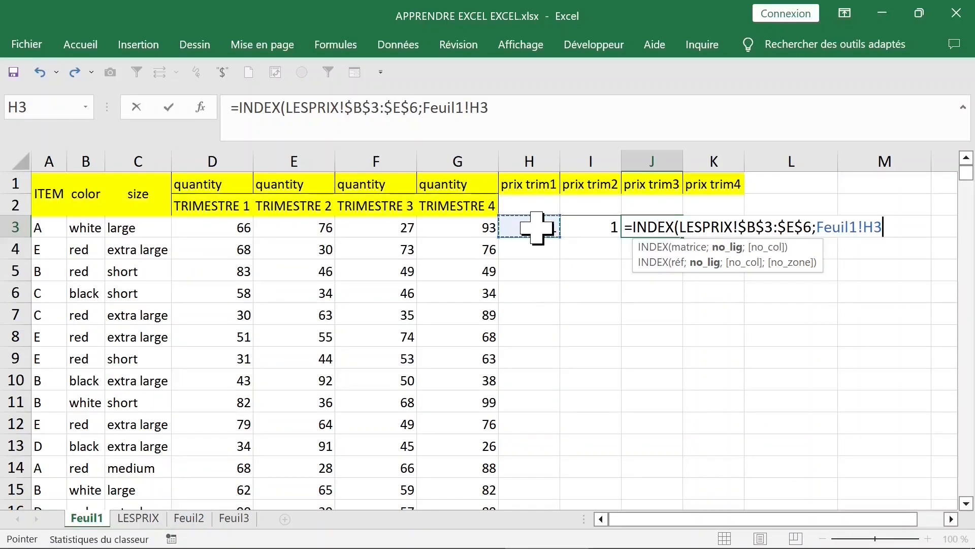
text(;)
click(583, 227)
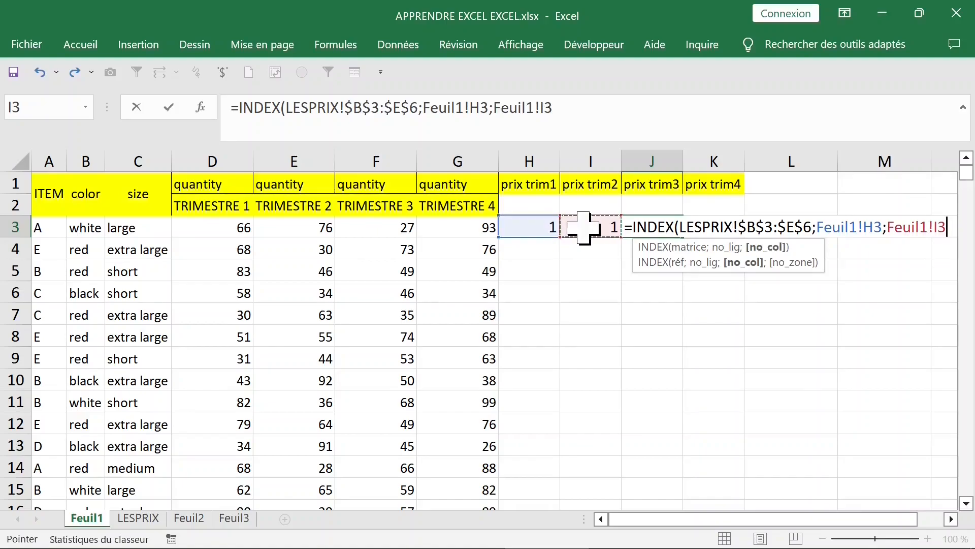
text())
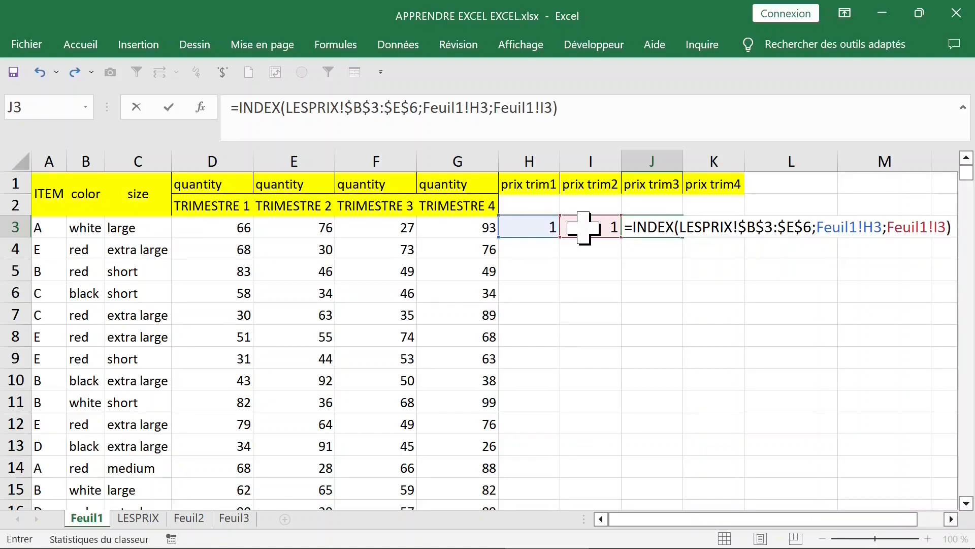
key(Return)
click(658, 230)
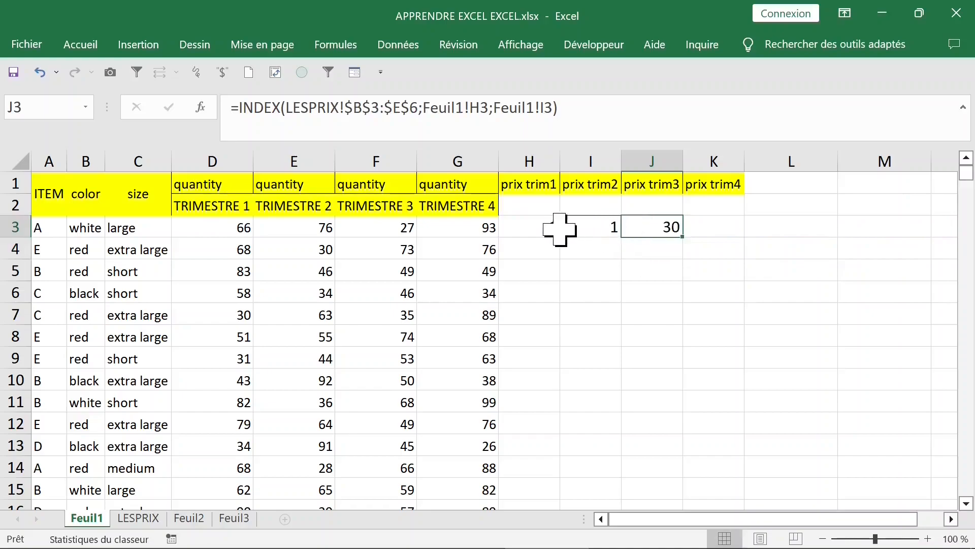
Lock the column of the lookup value in H3's EQUIV formula by making it $D2
click(532, 229)
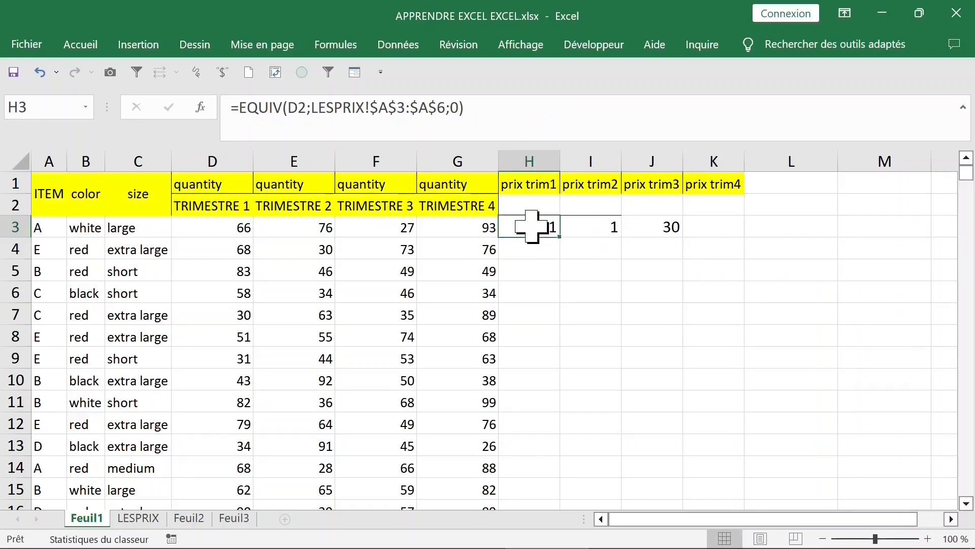
double_click(530, 227)
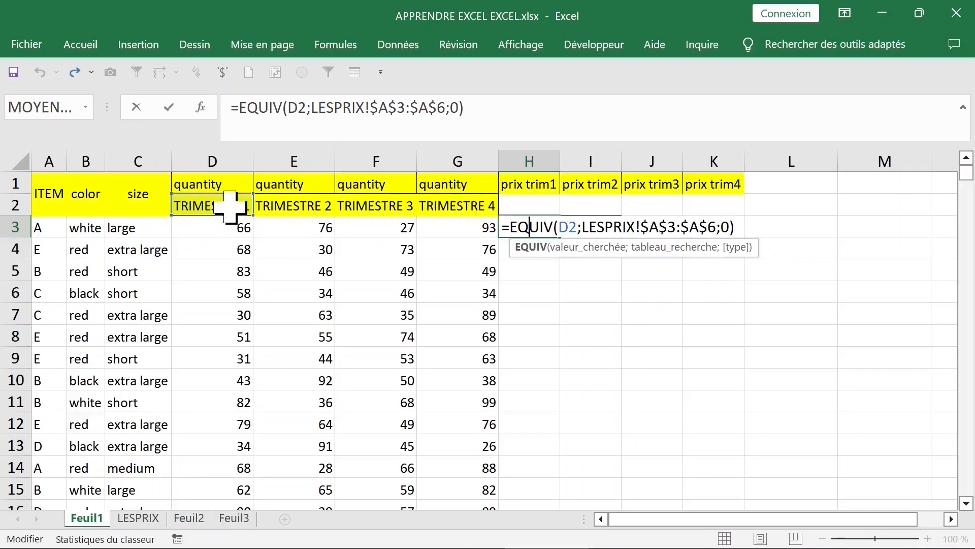
click(298, 108)
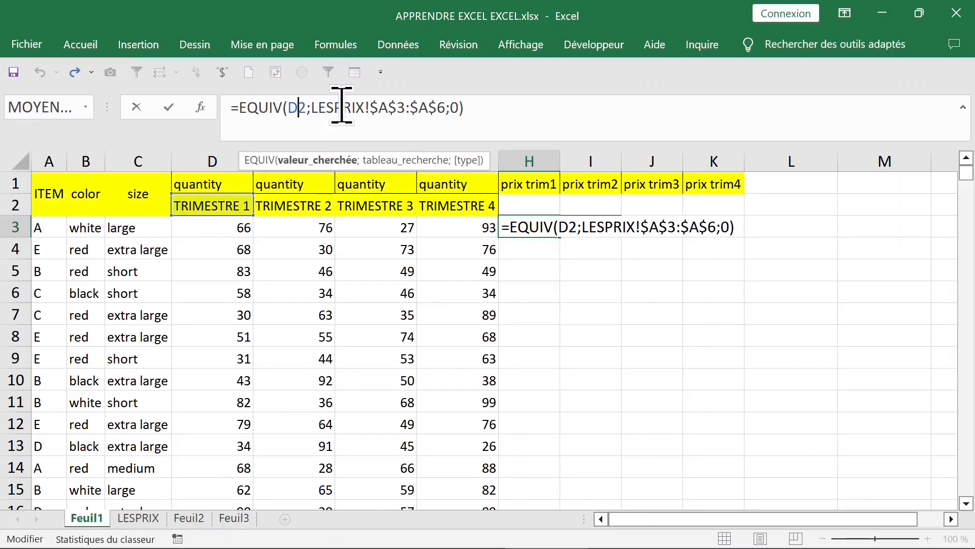
key(F4)
key(F4)
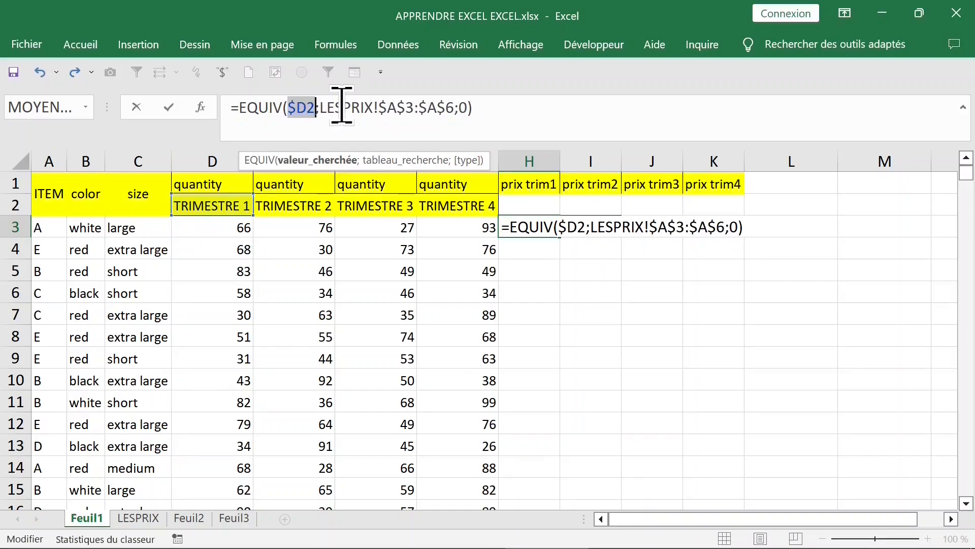
key(Return)
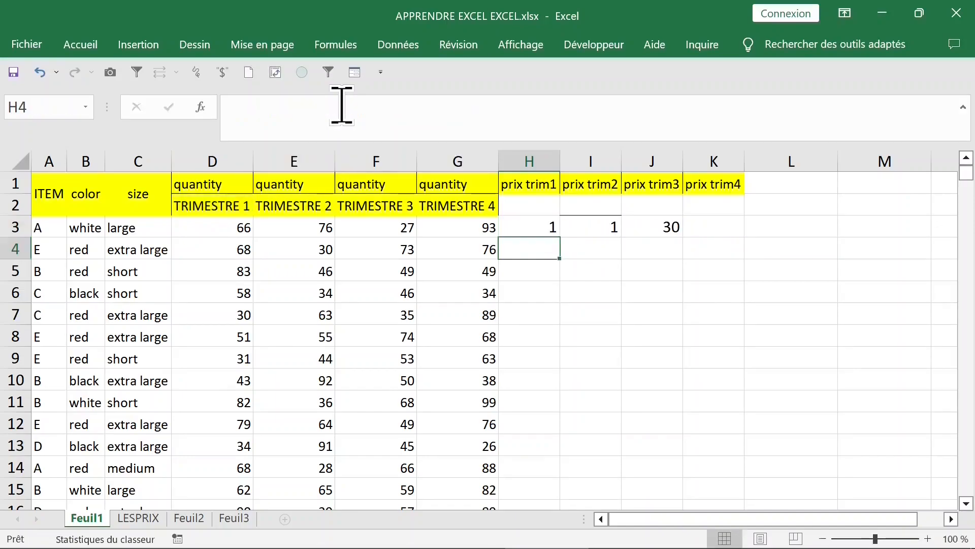
Lock the column of the lookup value in I3's EQUIV formula by making it $A3
click(588, 227)
double_click(586, 227)
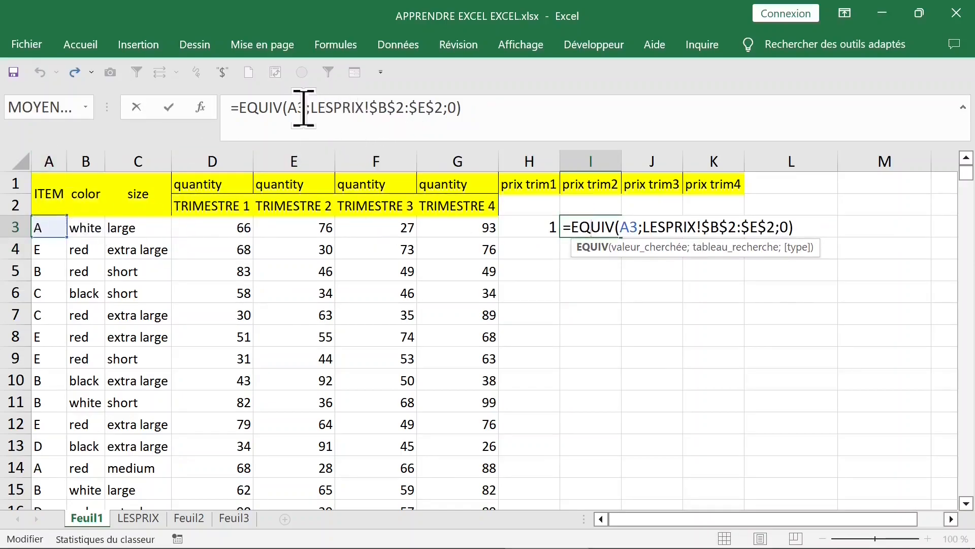
click(299, 109)
key(F4)
key(F4)
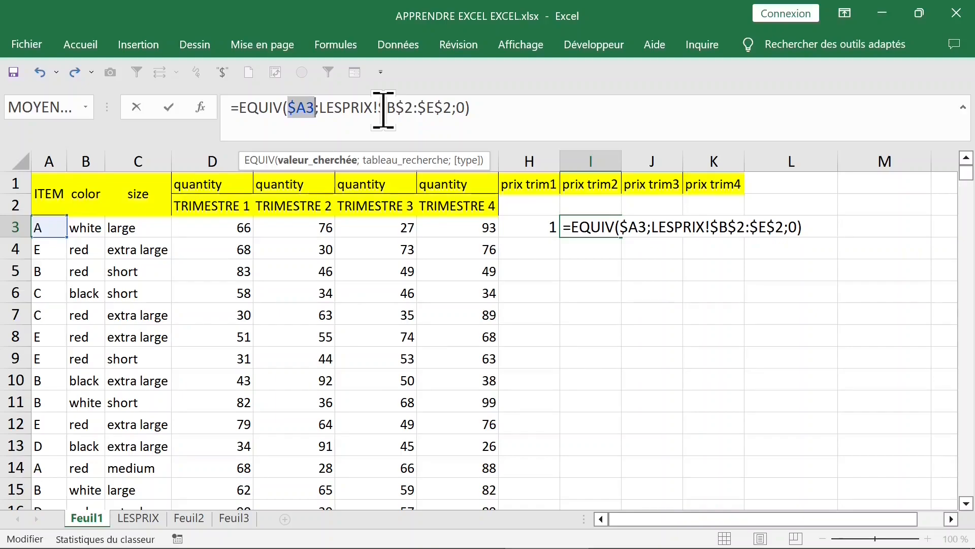
key(Return)
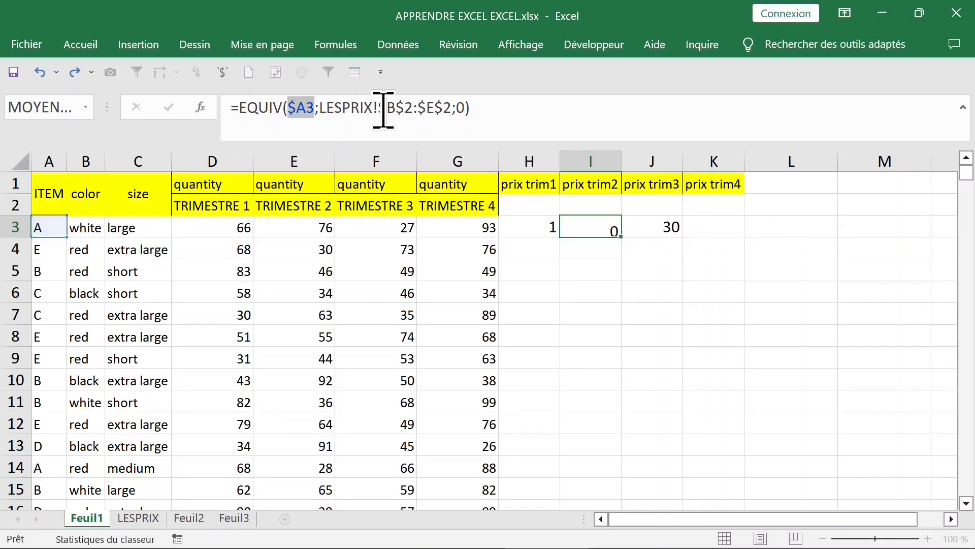
Replace the row number Feuil1!H3 in J3's INDEX formula with H3's EQUIV($D2;LESPRIX!$A$3:$A$6;0)
click(541, 219)
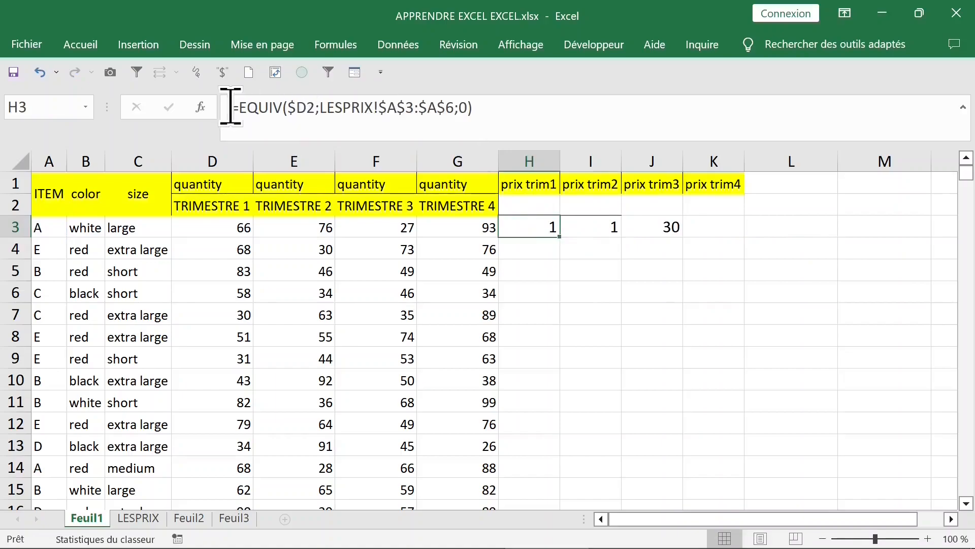
drag(237, 107, 553, 115)
key(ctrl+c)
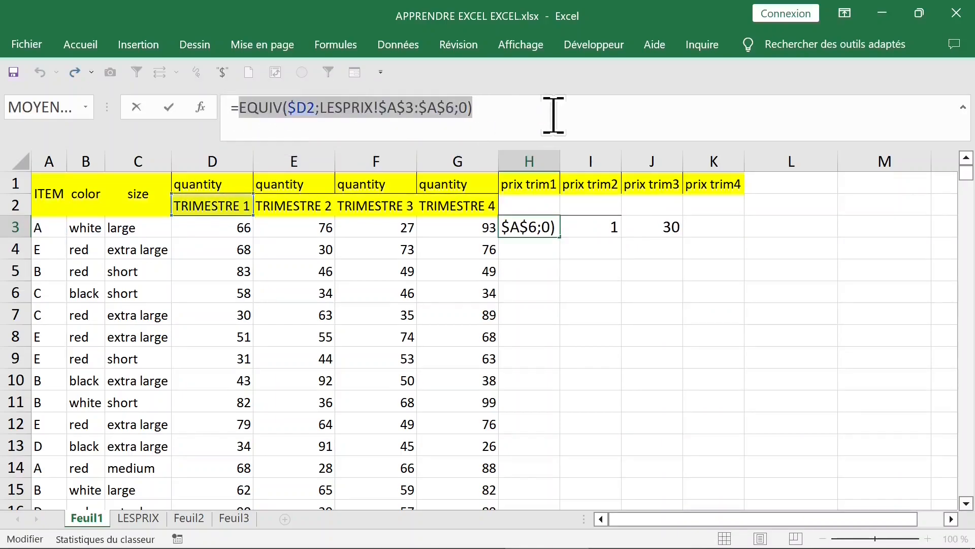
key(Escape)
click(660, 227)
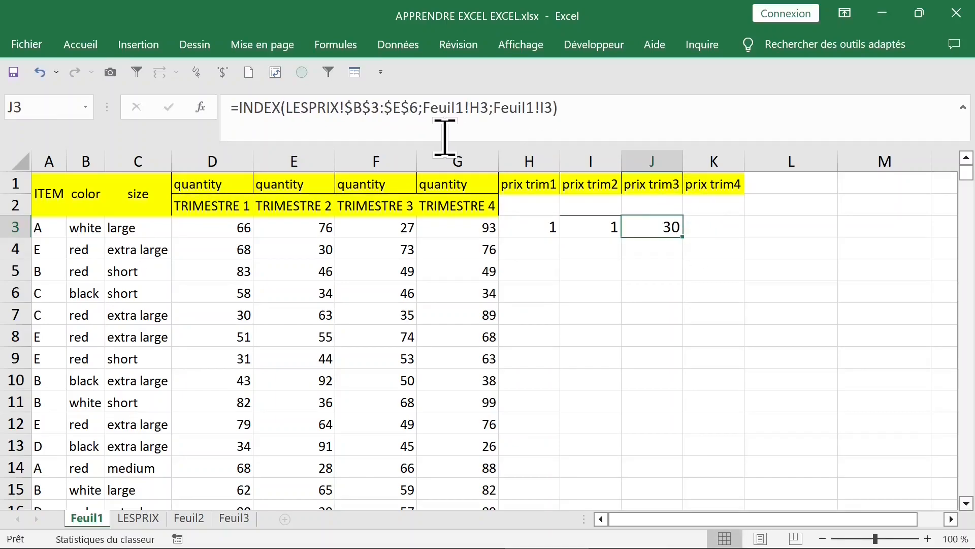
drag(484, 107, 423, 107)
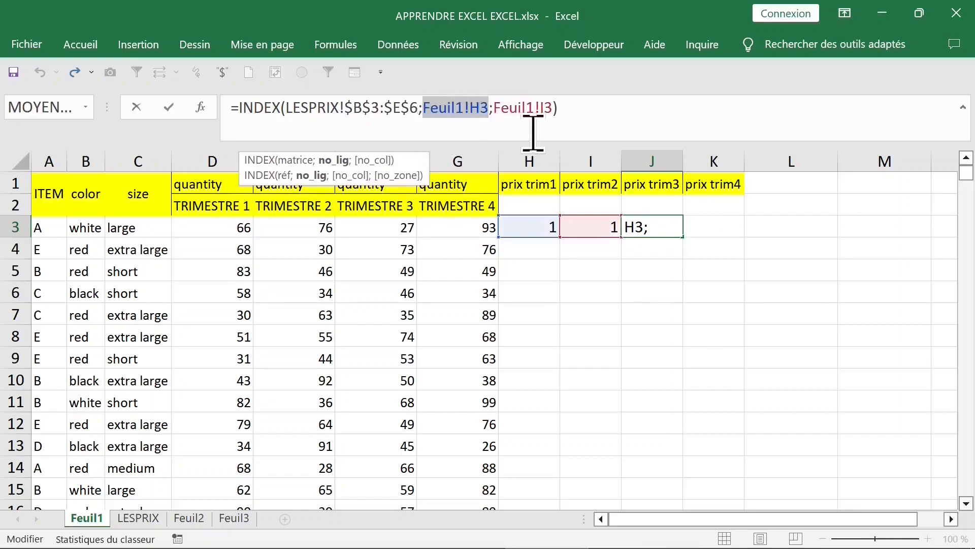
key(Delete)
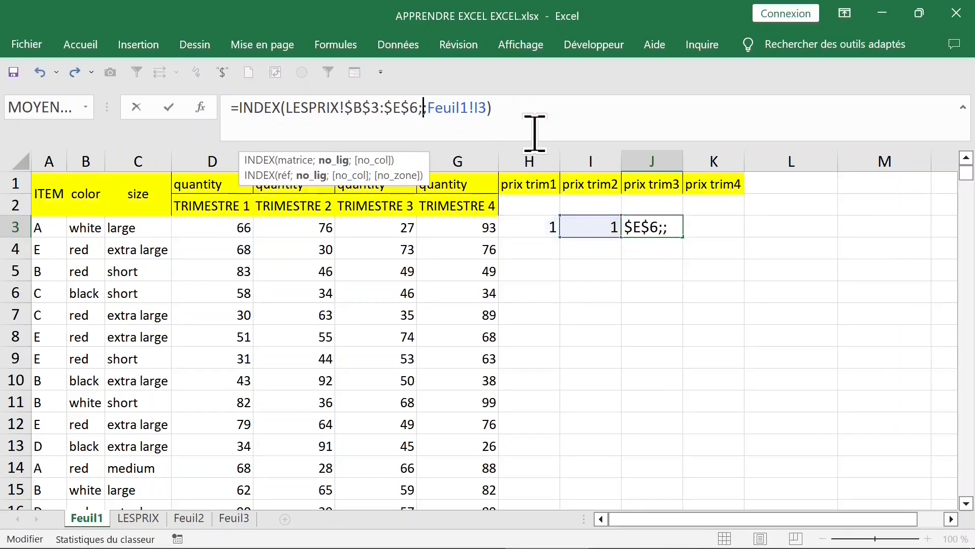
key(ctrl+v)
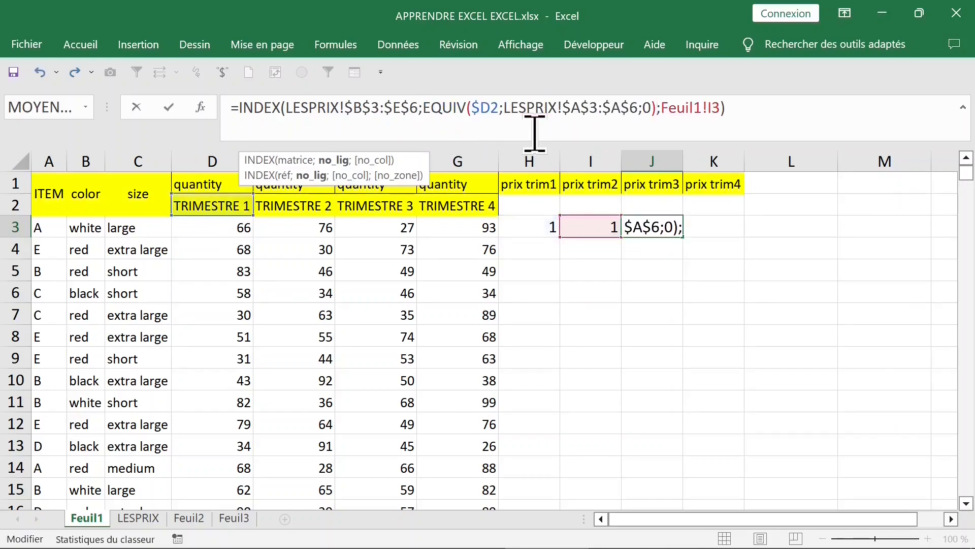
key(Return)
Replace the column number Feuil1!I3 in J3's INDEX formula with I3's EQUIV($A3;LESPRIX!$B$2:$E$2;0)
click(579, 226)
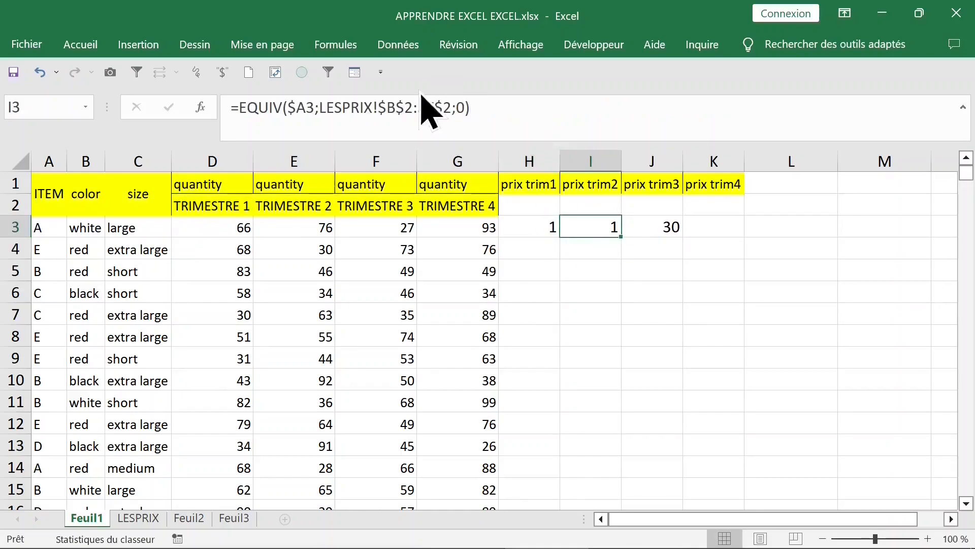
drag(240, 104, 580, 107)
key(ctrl+c)
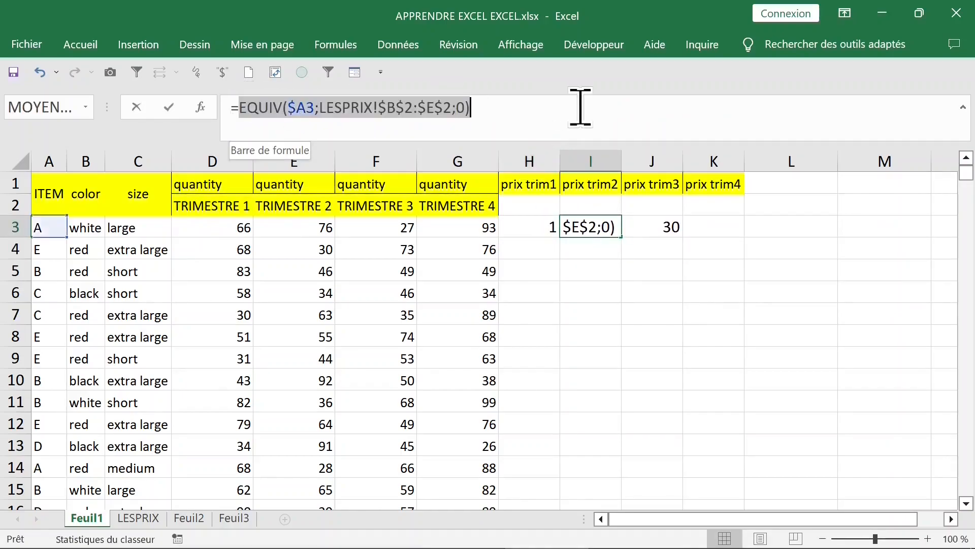
key(Escape)
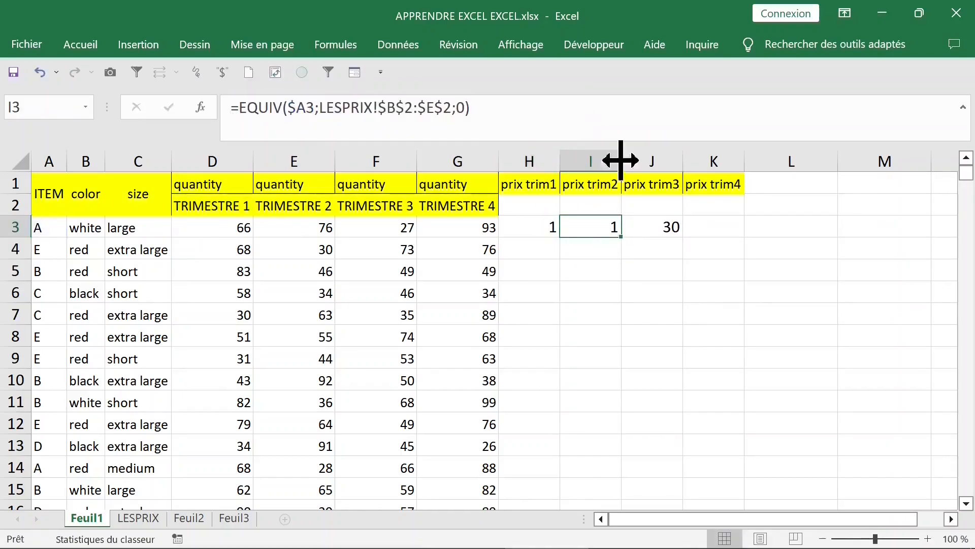
click(651, 225)
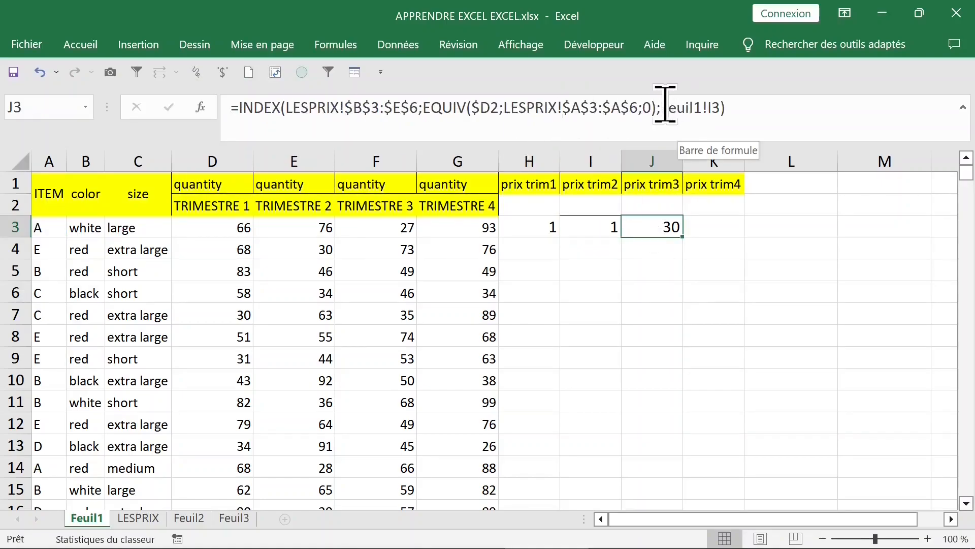
drag(661, 106, 713, 106)
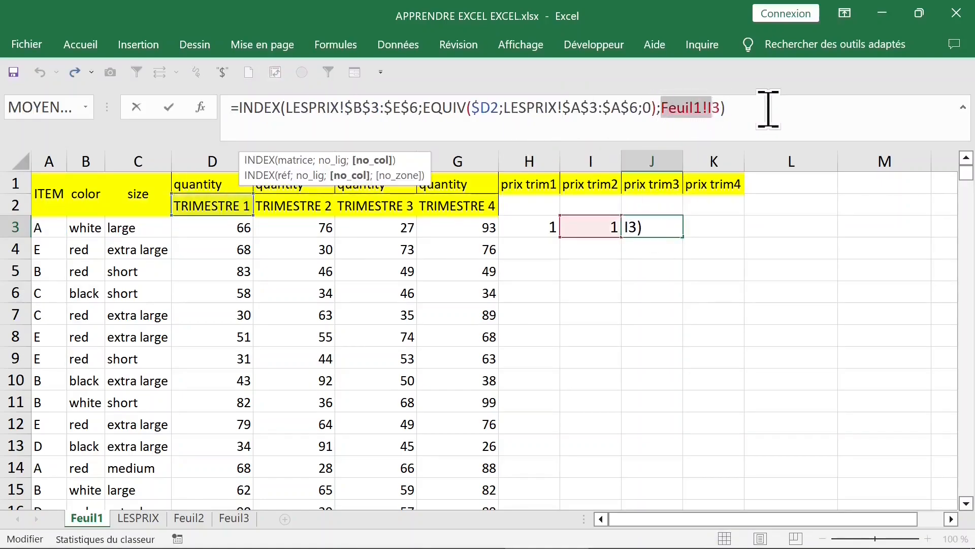
key(BackSpace)
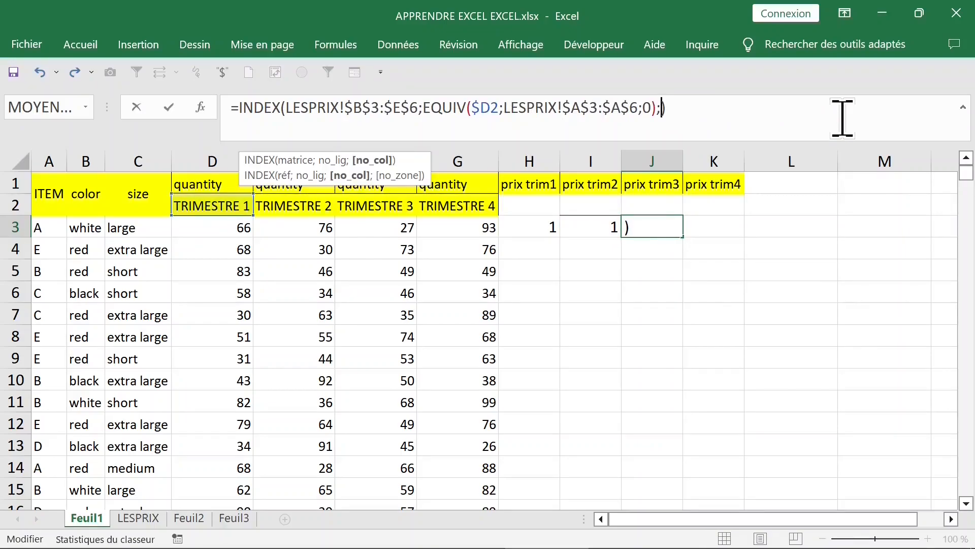
key(ctrl+v)
key(Return)
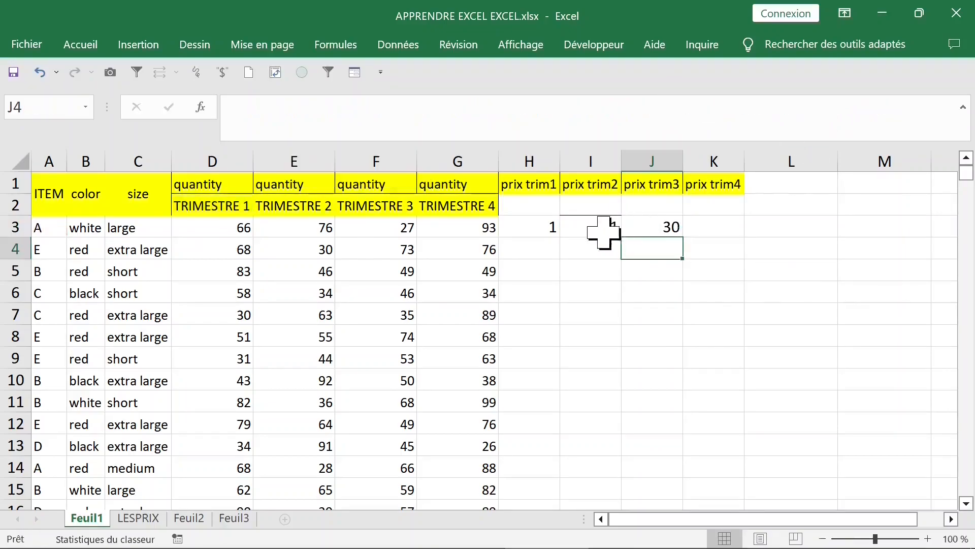
Clear the standalone EQUIV formulas from H3 and I3 on Feuil1
click(533, 233)
key(Delete)
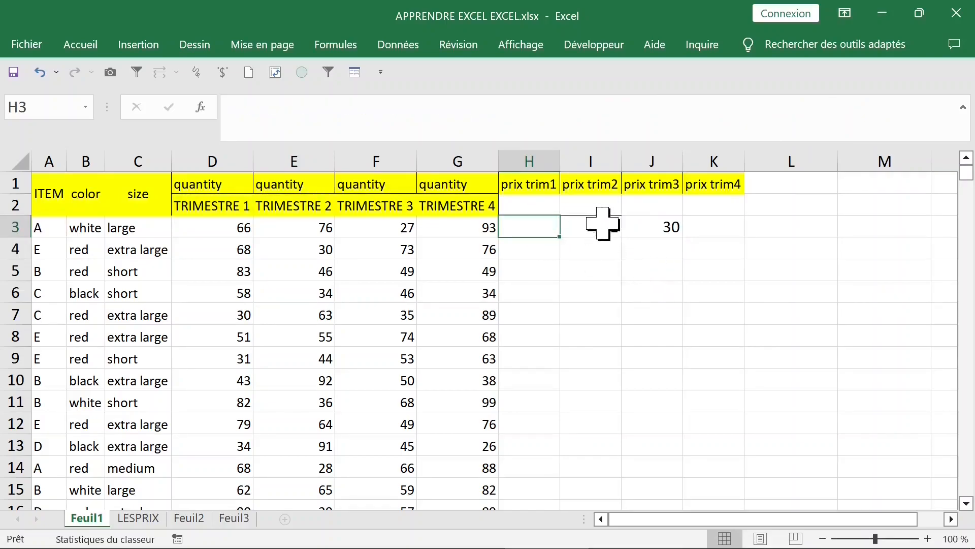
click(603, 226)
key(Delete)
Move the nested INDEX formula from J3 to H3 as text without its equals sign, and restore the sign there
click(652, 225)
drag(239, 109, 214, 113)
key(Delete)
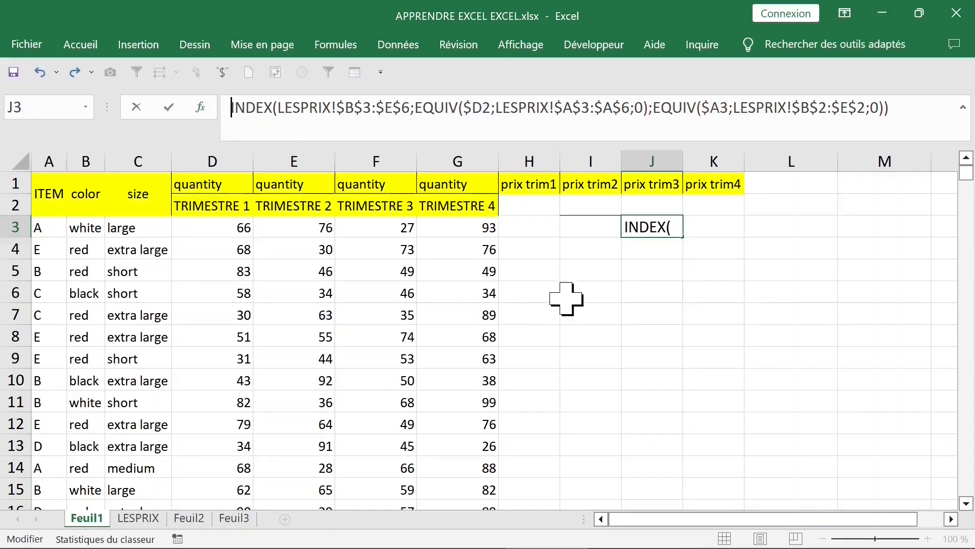
click(566, 299)
click(629, 231)
drag(623, 227, 557, 268)
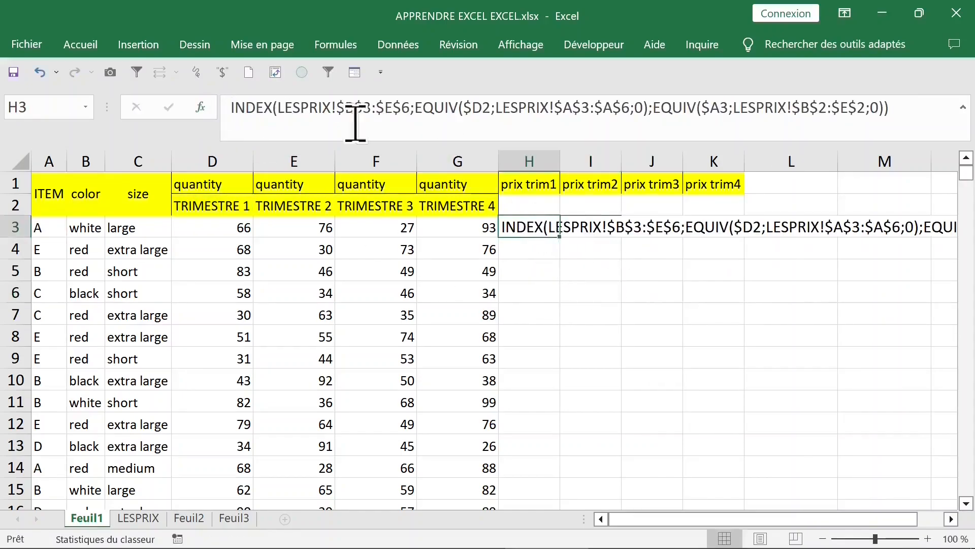
click(231, 107)
text(=)
key(Return)
key(Up)
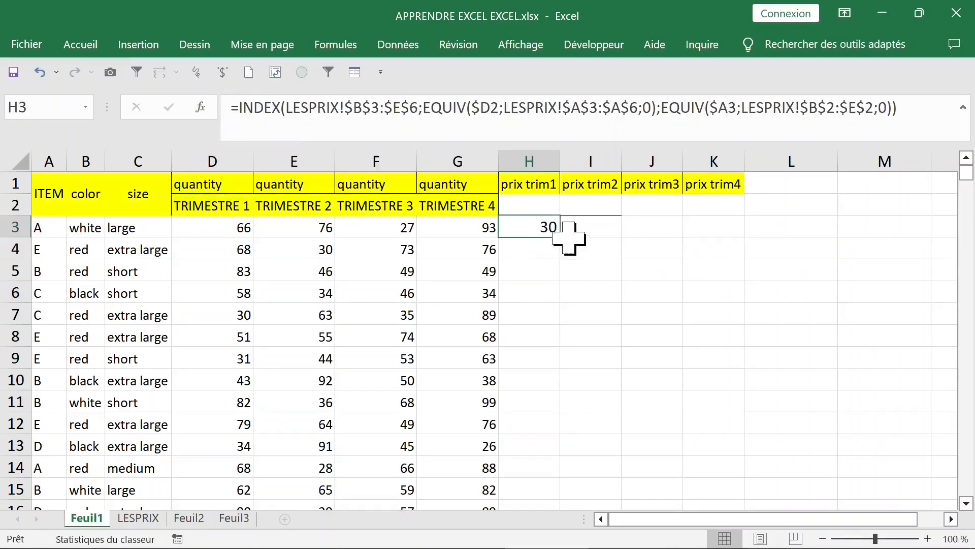
Try to fill H3's formula across to K3 and inspect the references copied into I3
drag(560, 239, 723, 237)
double_click(599, 229)
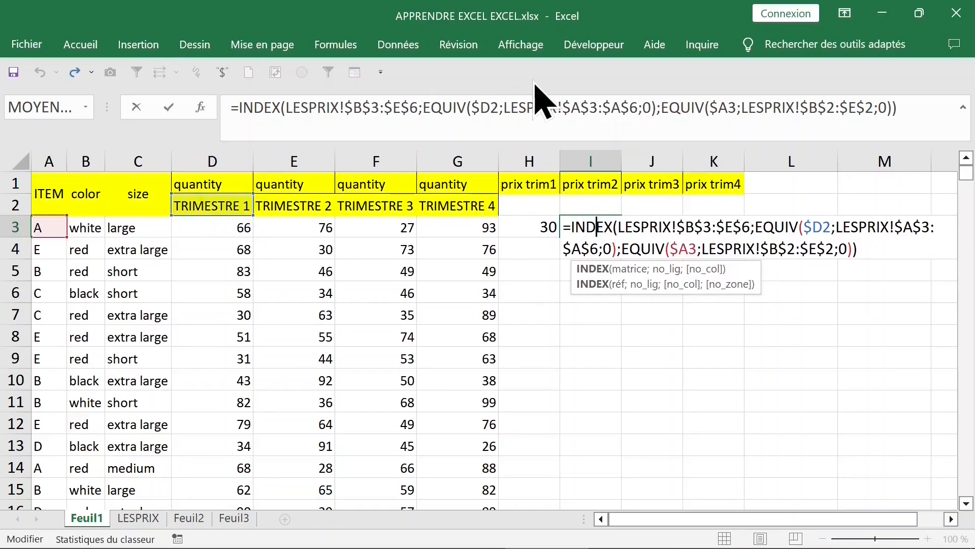
click(487, 107)
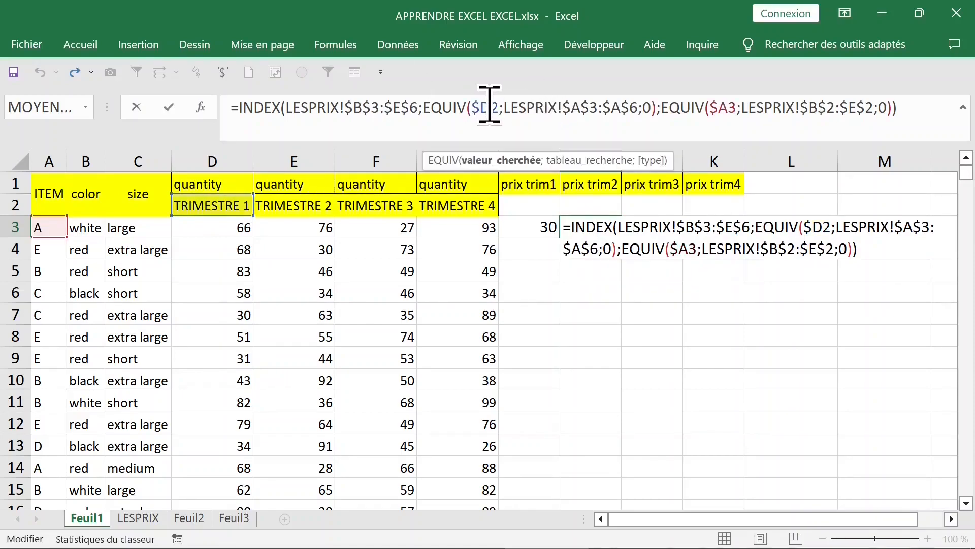
key(Escape)
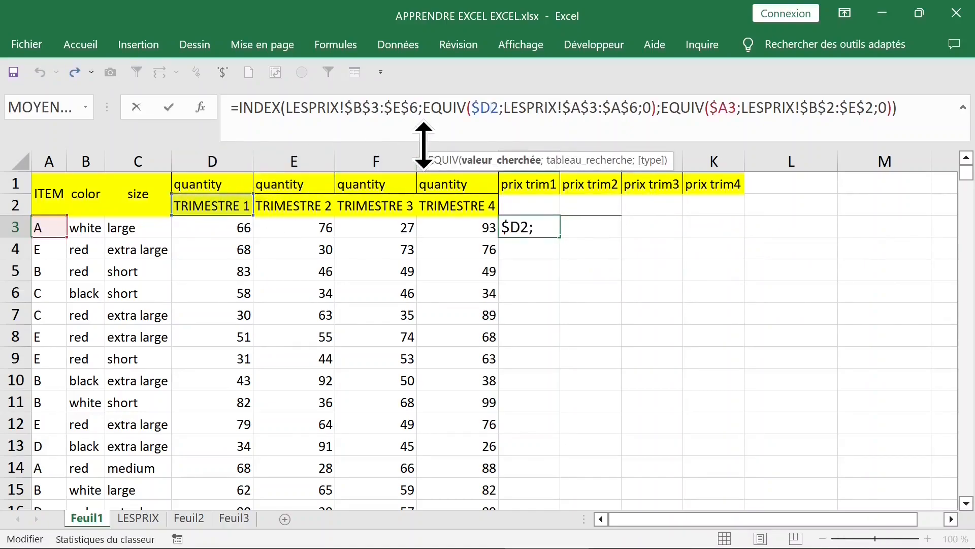
Change the quarter lookup reference in H3's first EQUIV to D$2, locking the row instead of the column
key(F4)
key(F4)
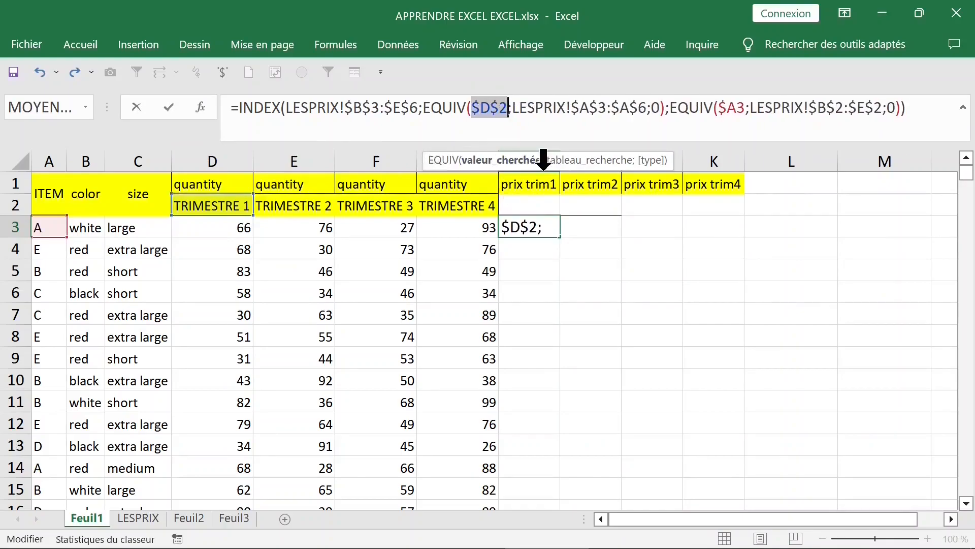
key(F4)
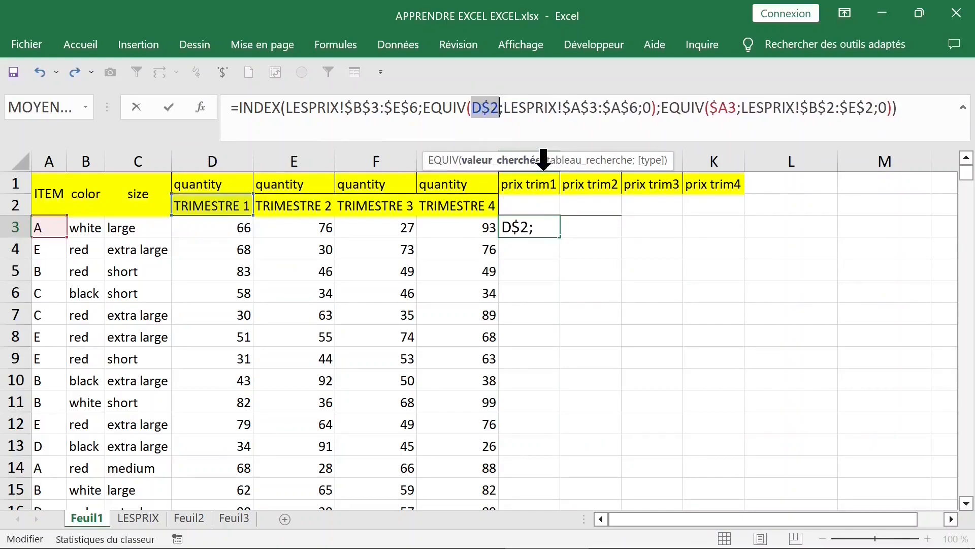
key(Return)
key(Up)
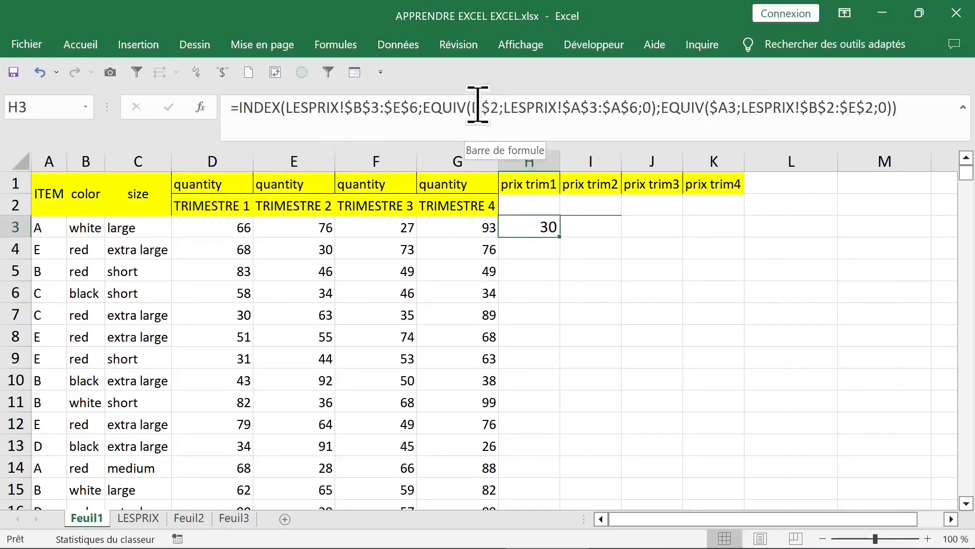
Check the lookup references in H3's formula and fill it across to K3
click(478, 107)
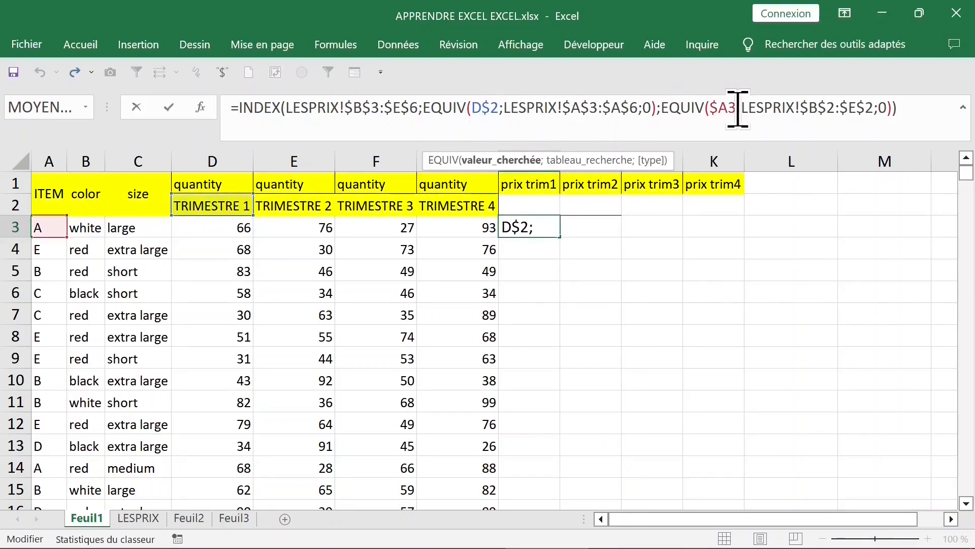
click(720, 107)
key(ctrl+Return)
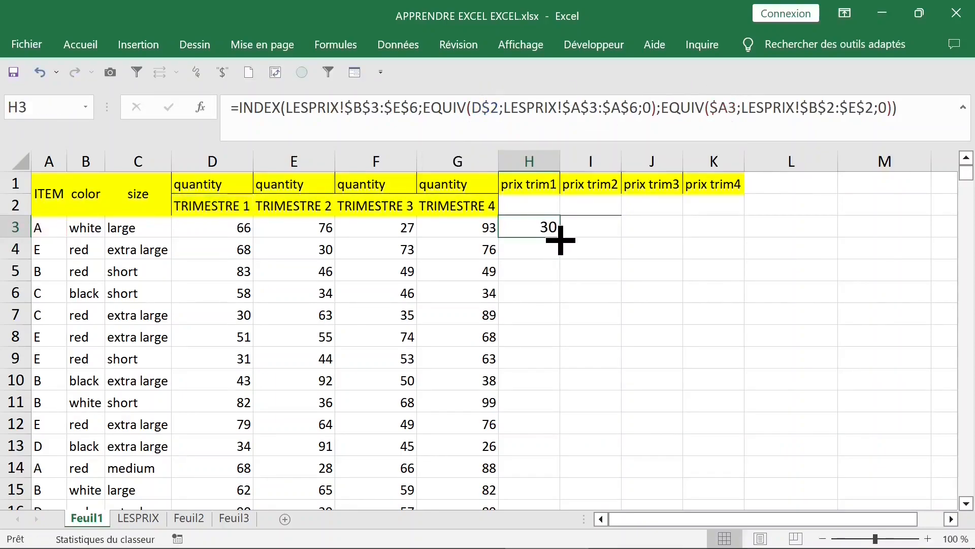
drag(560, 239, 730, 240)
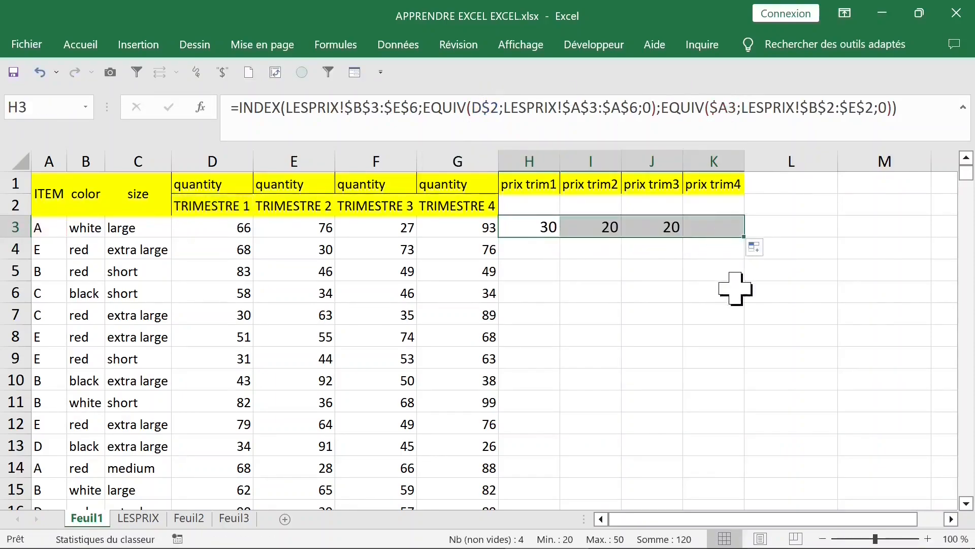
Compare the four quarterly prices in H3:K3 with item A's prices on the LESPRIX sheet
click(539, 227)
click(592, 227)
click(650, 228)
click(718, 233)
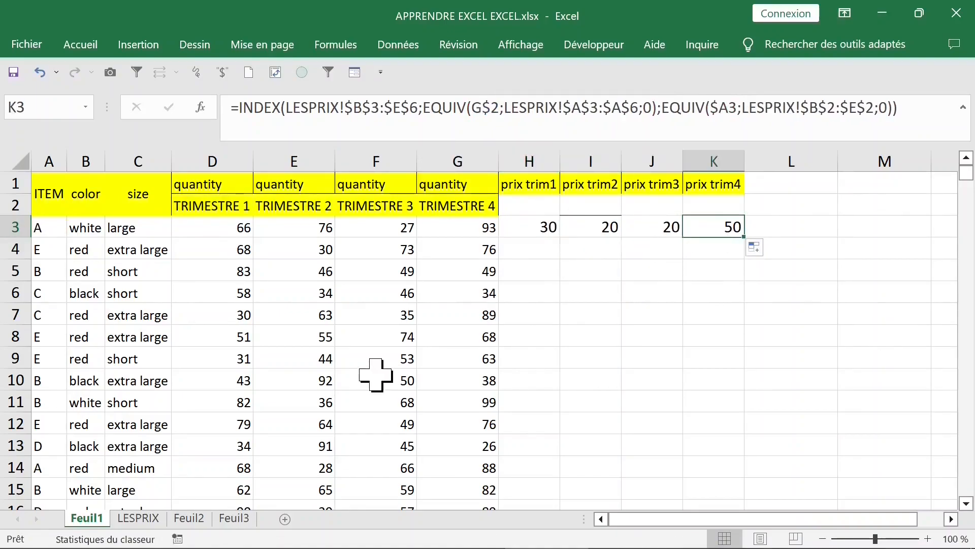
click(137, 519)
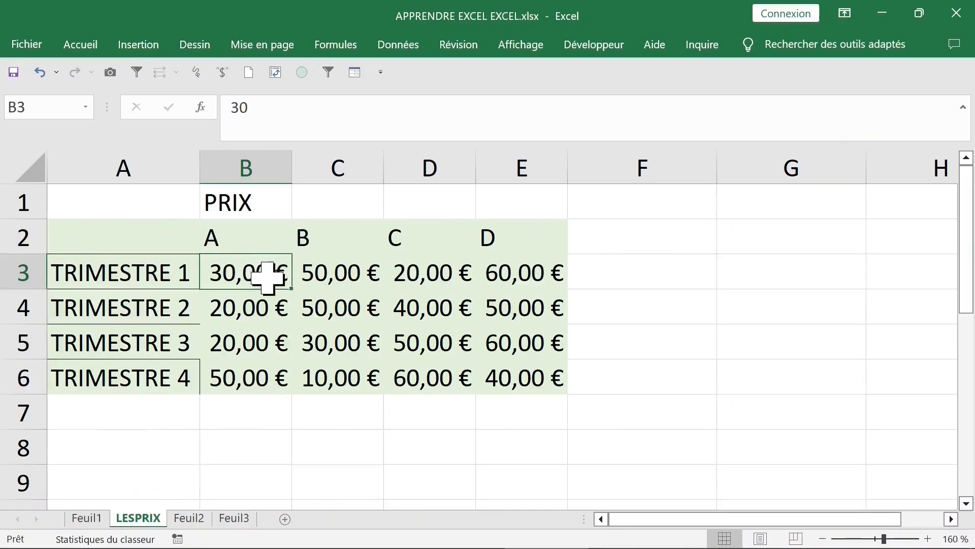
click(251, 307)
click(247, 343)
click(244, 373)
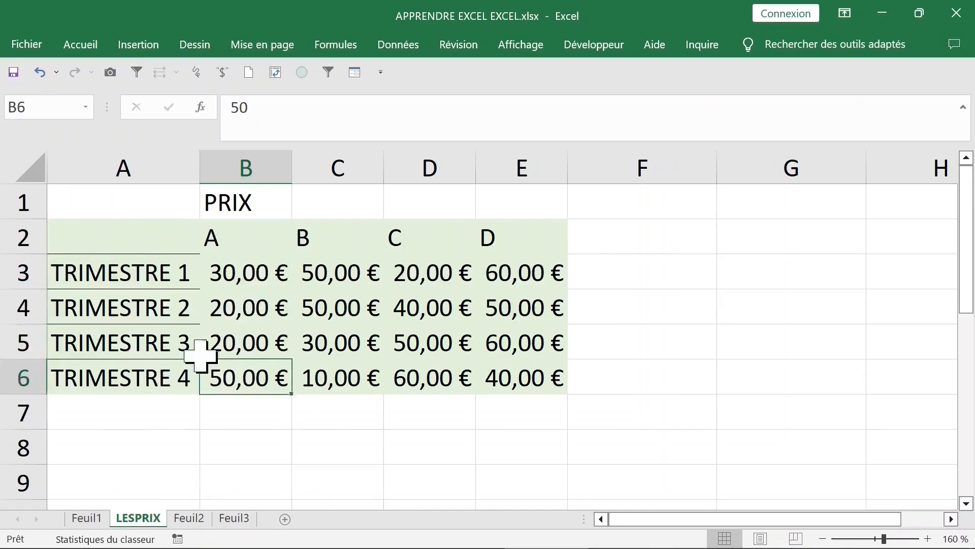
click(312, 273)
click(93, 520)
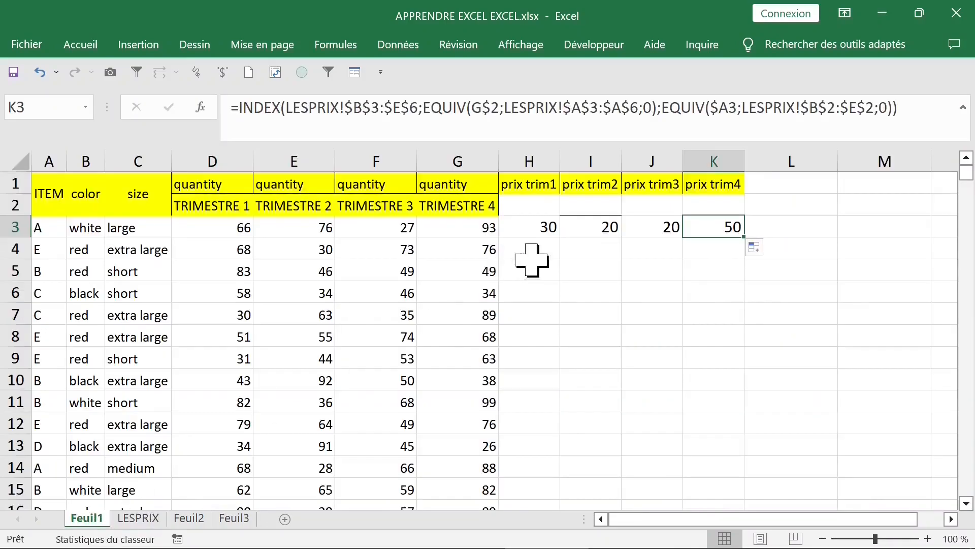
Copy the price formula down to row 7 in all four price columns and inspect H4 against its item
click(554, 230)
drag(561, 241, 562, 256)
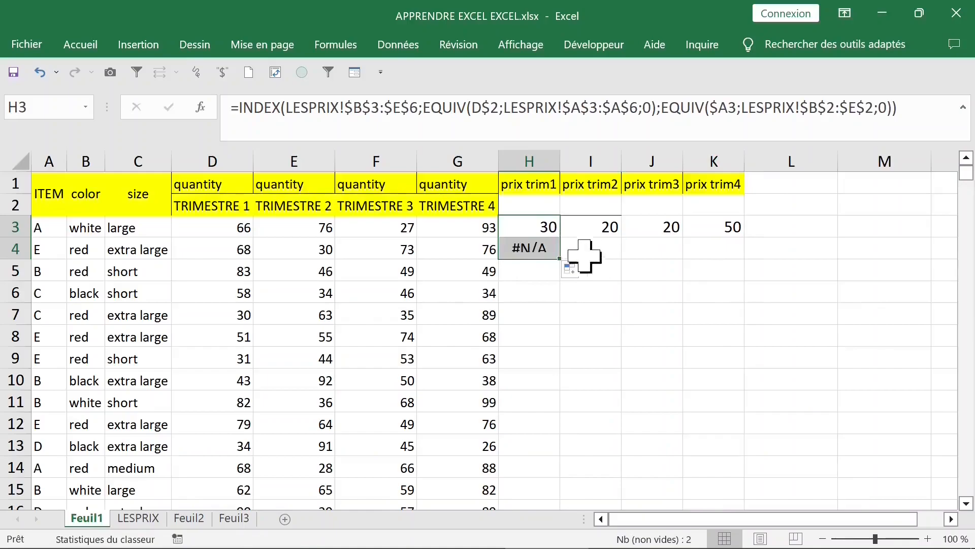
double_click(542, 249)
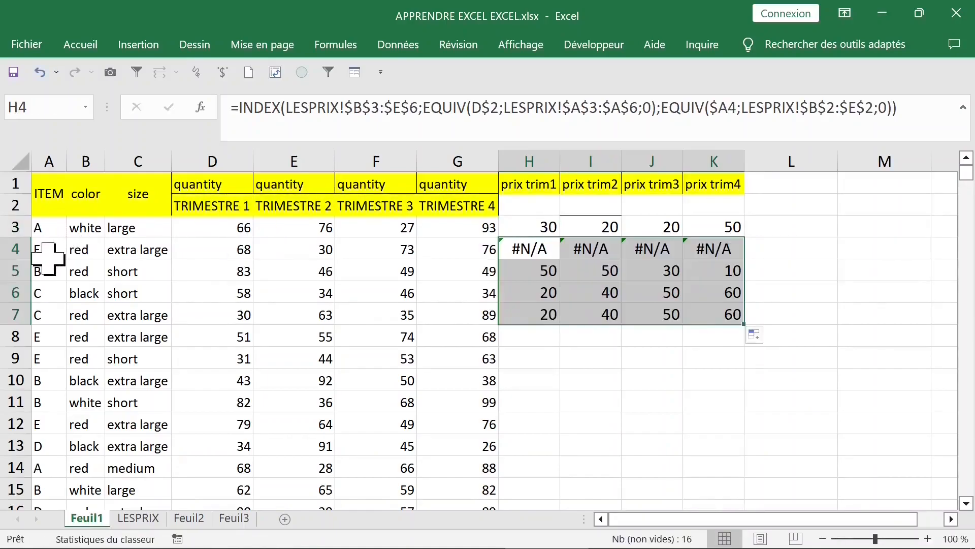
click(43, 256)
click(543, 249)
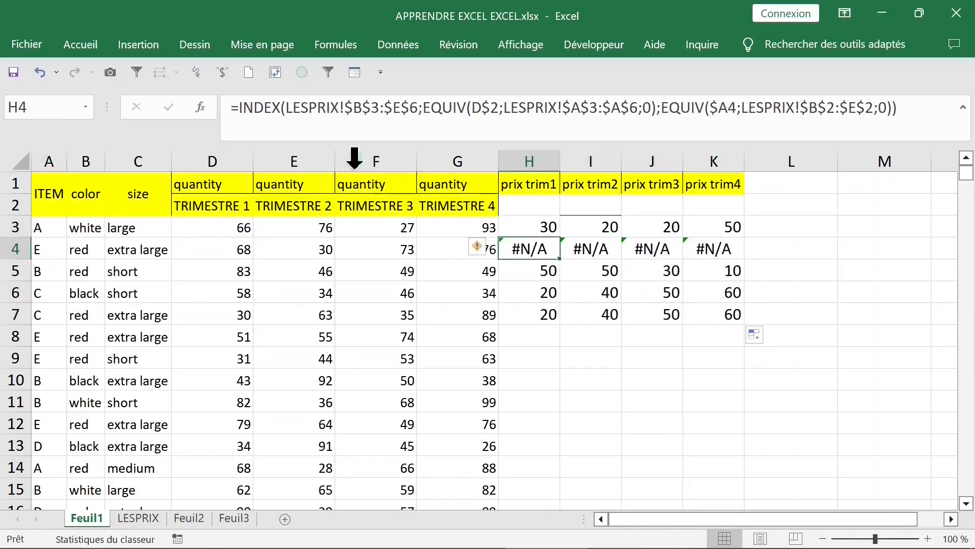
Enter the value 50 in cell G2 of the LESPRIX sheet
key(ctrl+Page_Down)
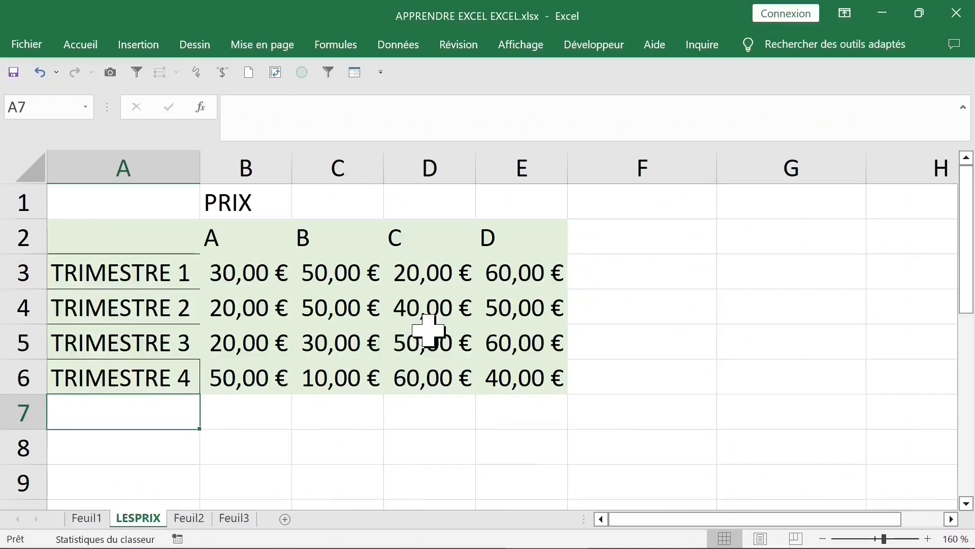
click(529, 160)
click(747, 234)
text(50)
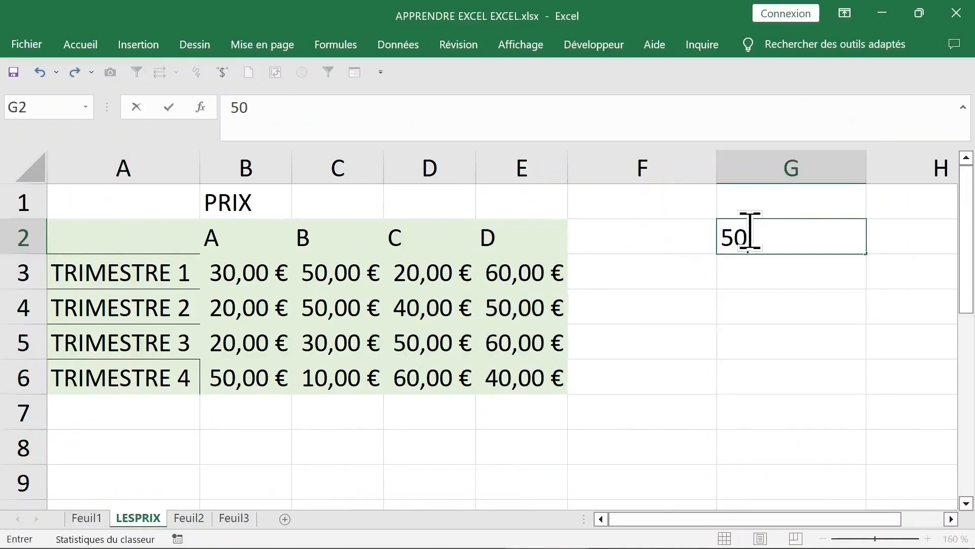
click(750, 279)
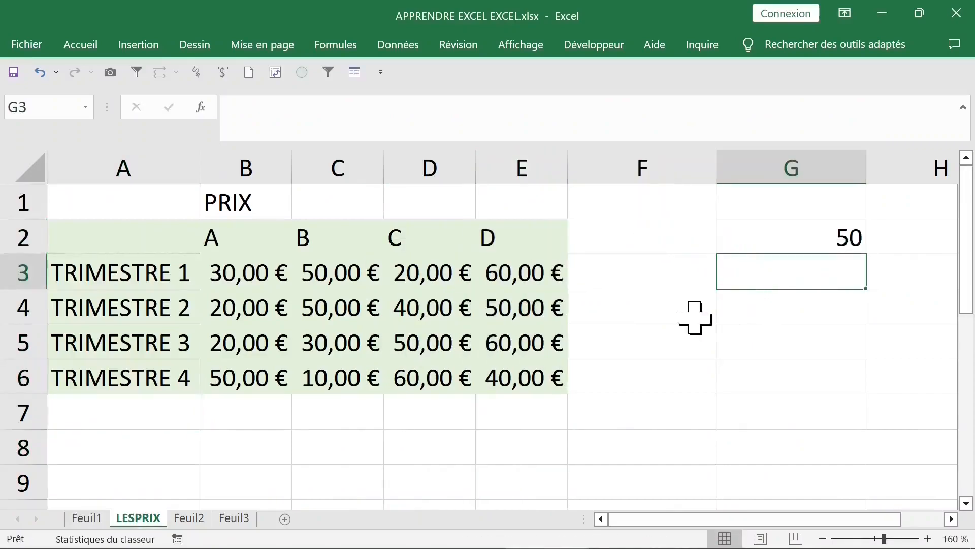
On Feuil1, wrap H3's INDEX/EQUIV formula in SIERREUR with 50 as the value returned on error
click(89, 518)
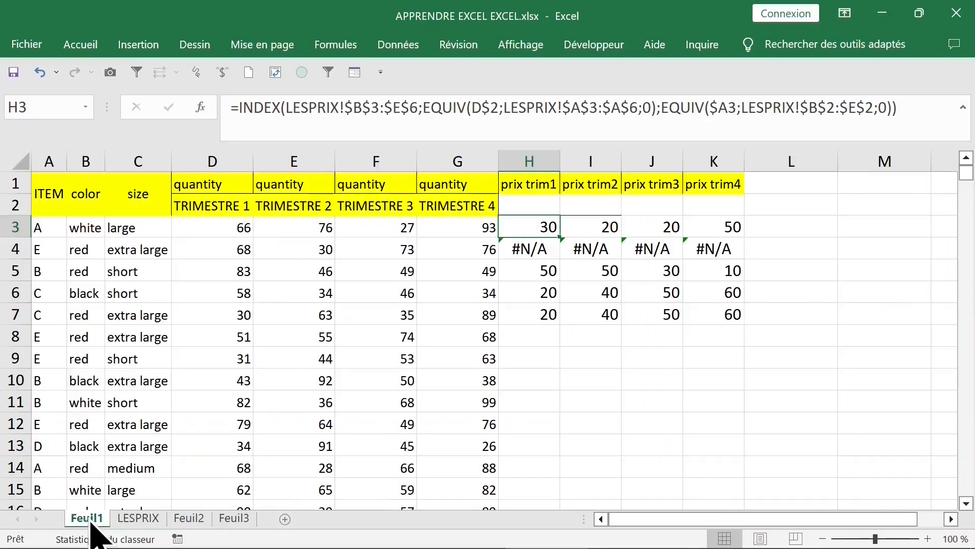
click(239, 107)
drag(240, 108, 967, 124)
key(ctrl+c)
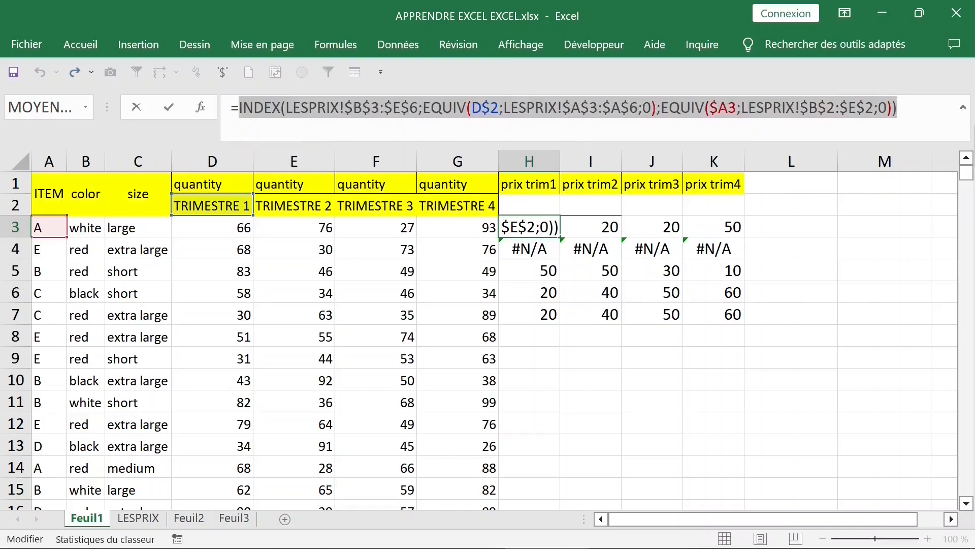
key(BackSpace)
text(sie)
key(Tab)
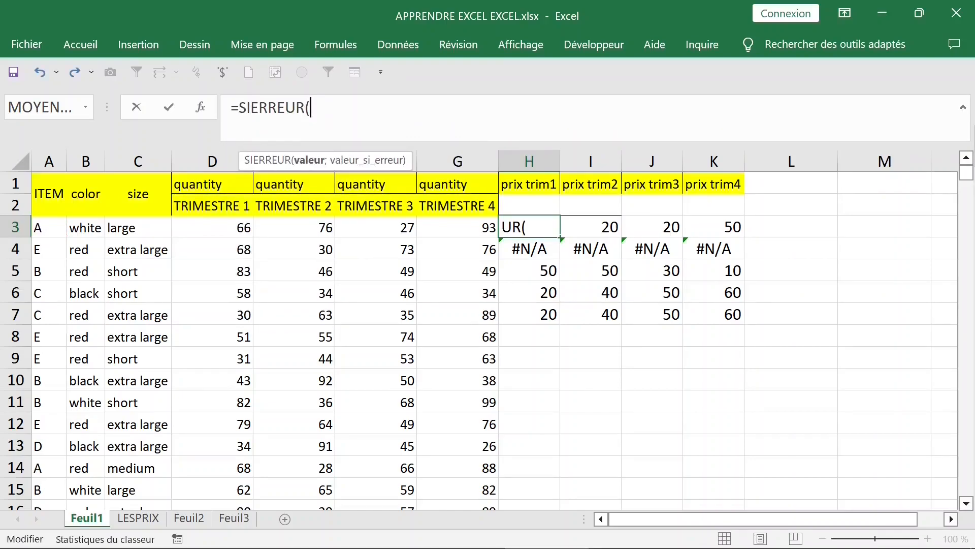
key(ctrl+v)
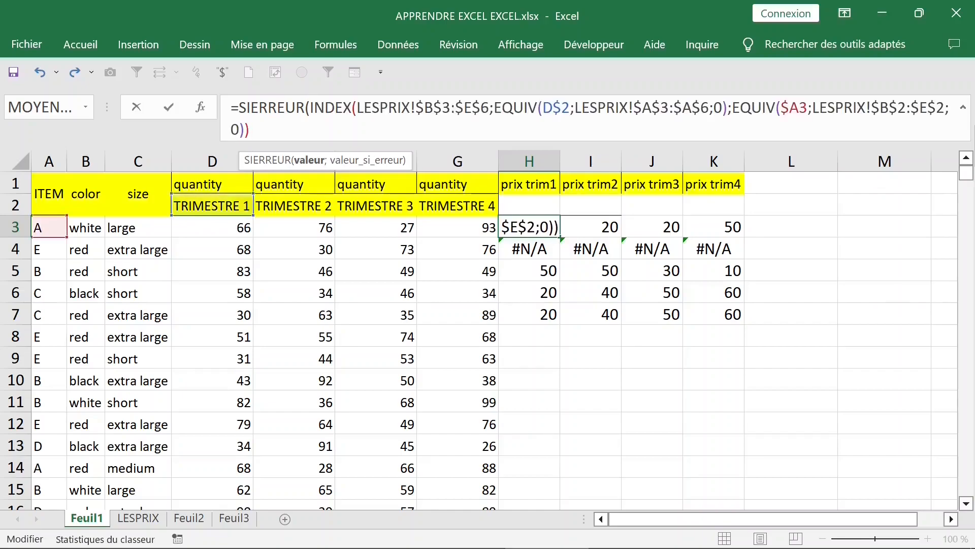
text(;)
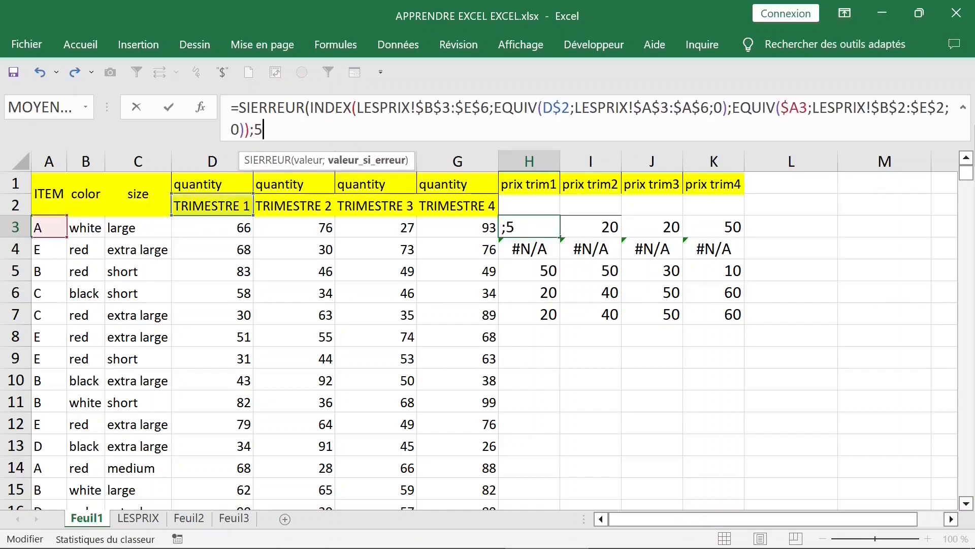
text(50))
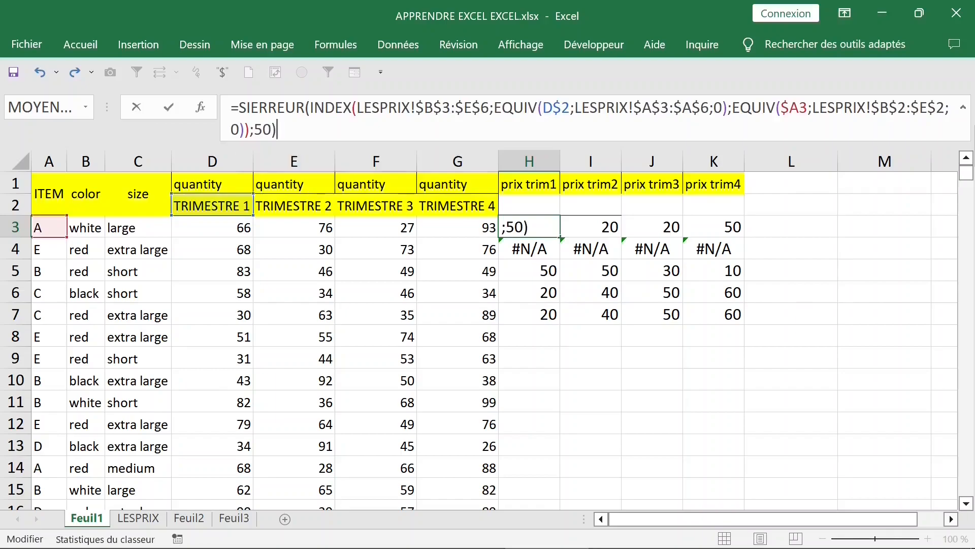
key(Return)
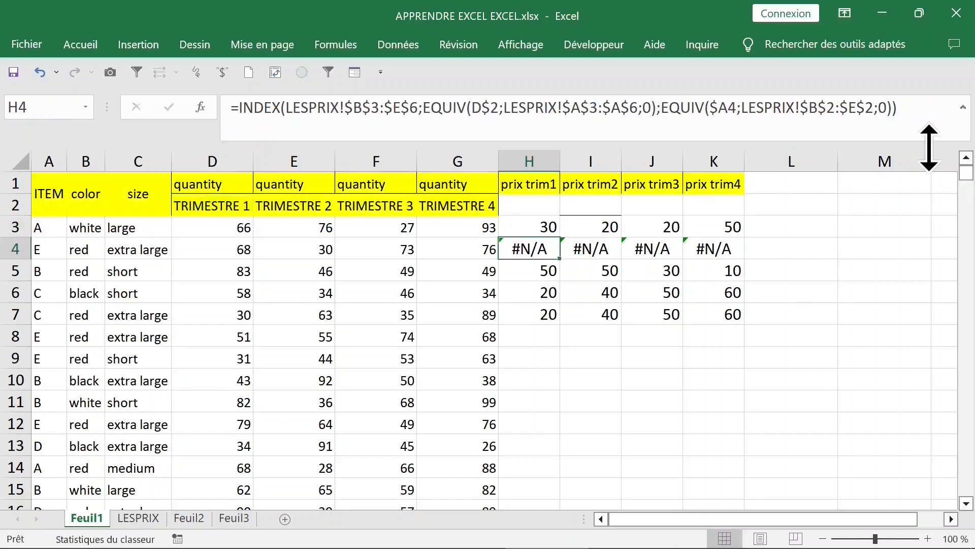
Fill H3's SIERREUR formula across to K3 and down all the data rows of the four price columns
click(531, 226)
drag(561, 286, 561, 317)
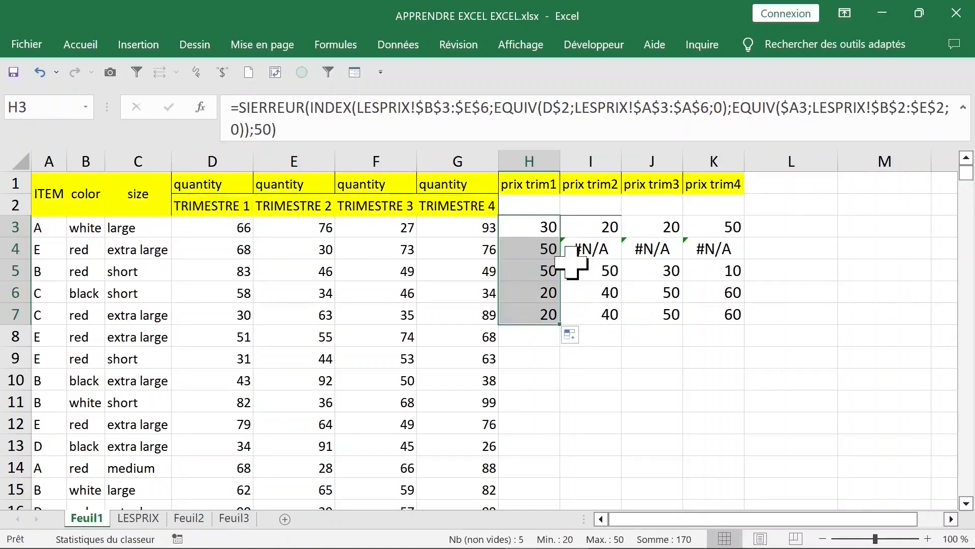
click(554, 228)
drag(563, 239, 743, 237)
drag(544, 224, 736, 229)
double_click(744, 238)
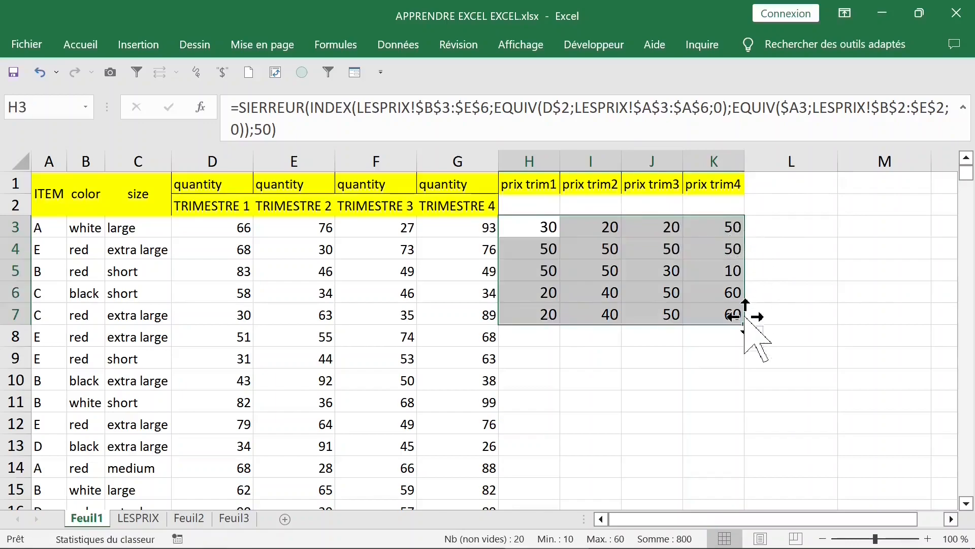
double_click(743, 325)
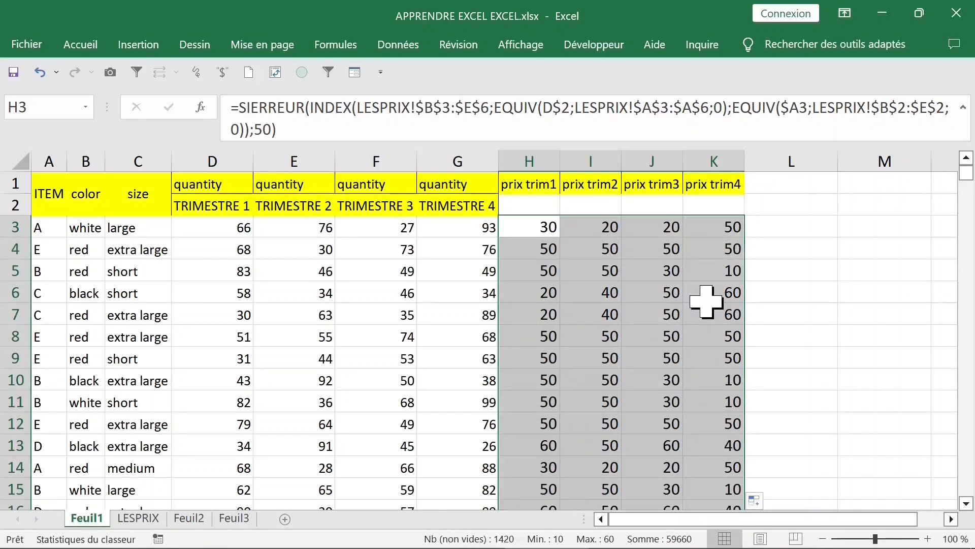
Format the filled price cells in columns H to K as euro currency with two decimals
key(ctrl+shift+4)
click(591, 227)
click(541, 221)
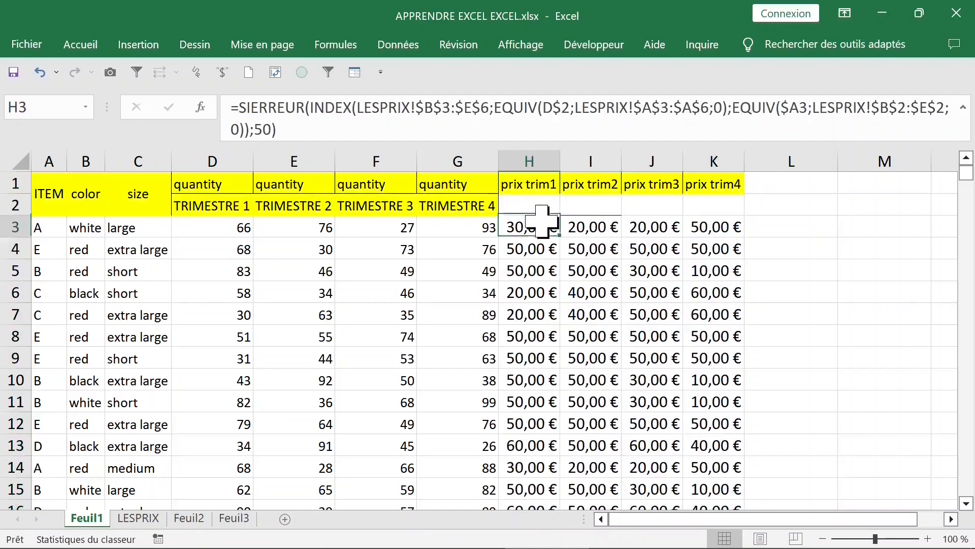
Compare the quarterly quantities and prices in rows 3 and 4, and inspect the price formulas in H3 and H4
click(539, 186)
click(529, 220)
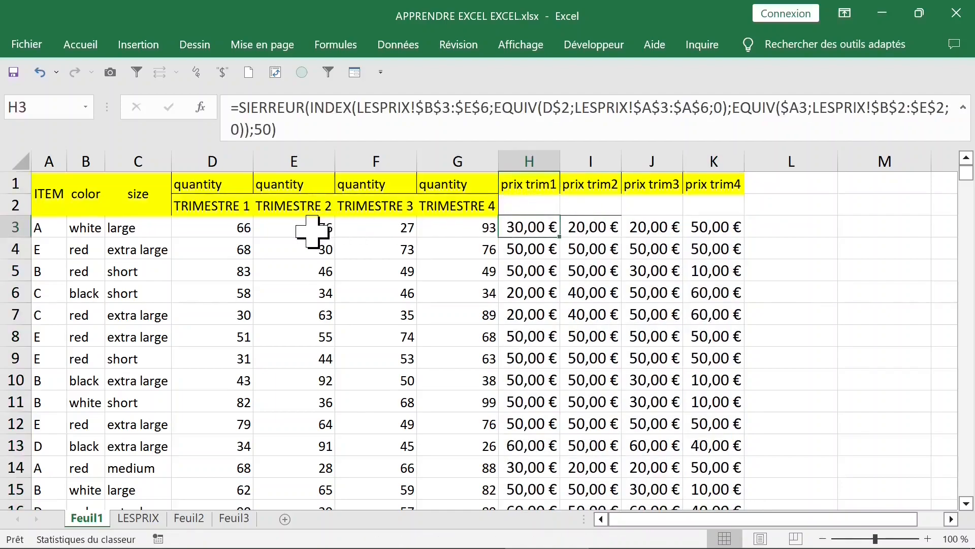
click(299, 192)
click(299, 249)
click(540, 185)
click(528, 249)
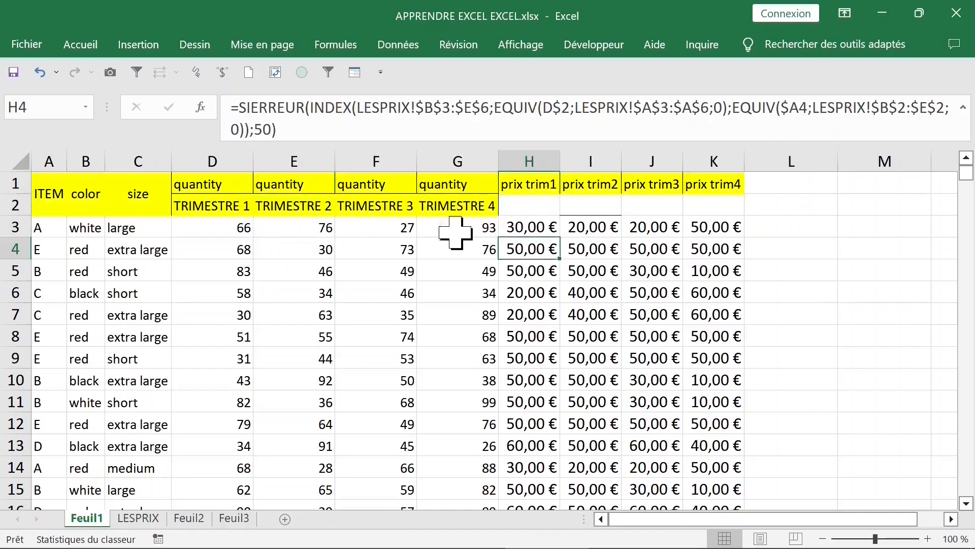
key(Up)
Enter the header "total trim1" in cell L2
click(785, 230)
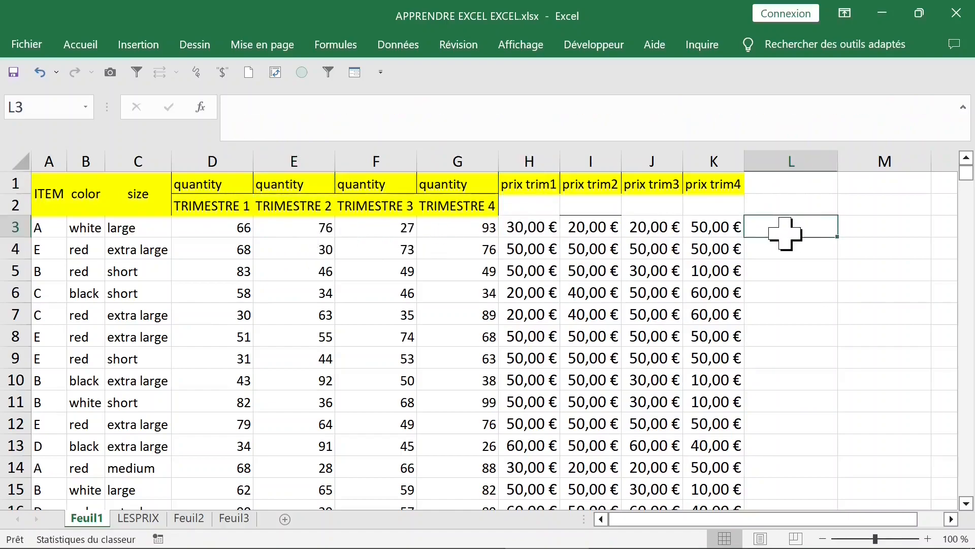
click(791, 202)
text(total trim1)
click(820, 245)
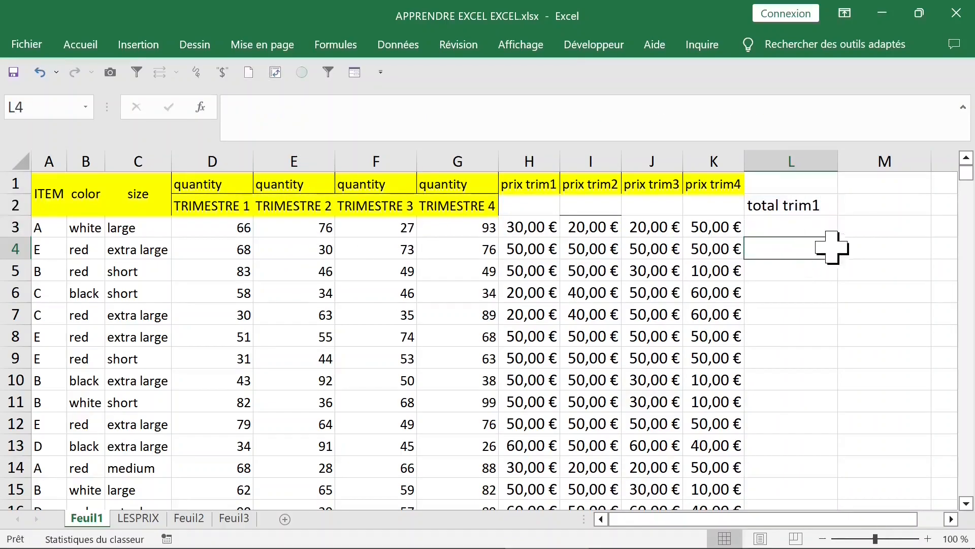
Calculate the first quarter's total in L3 by multiplying price by quantity with =H3*D3
click(811, 226)
text(=)
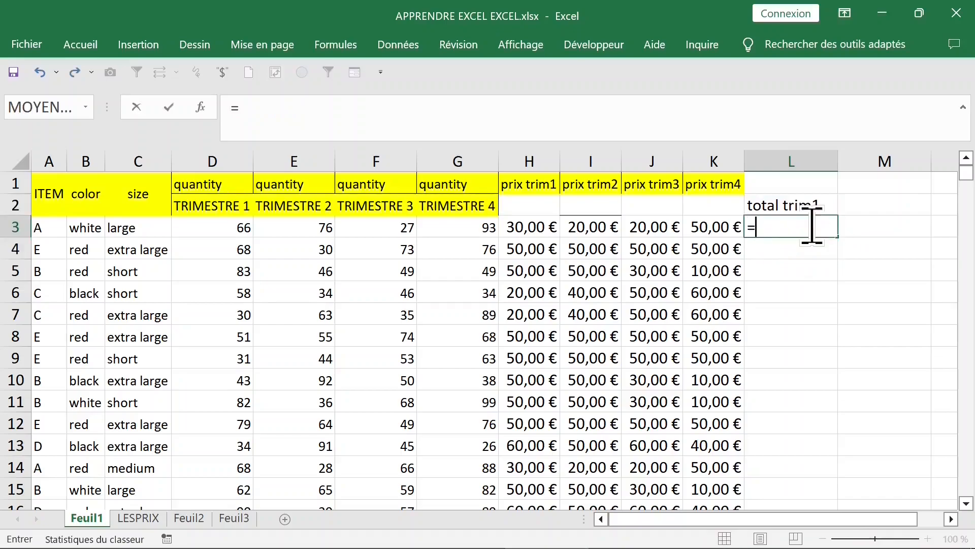
click(526, 228)
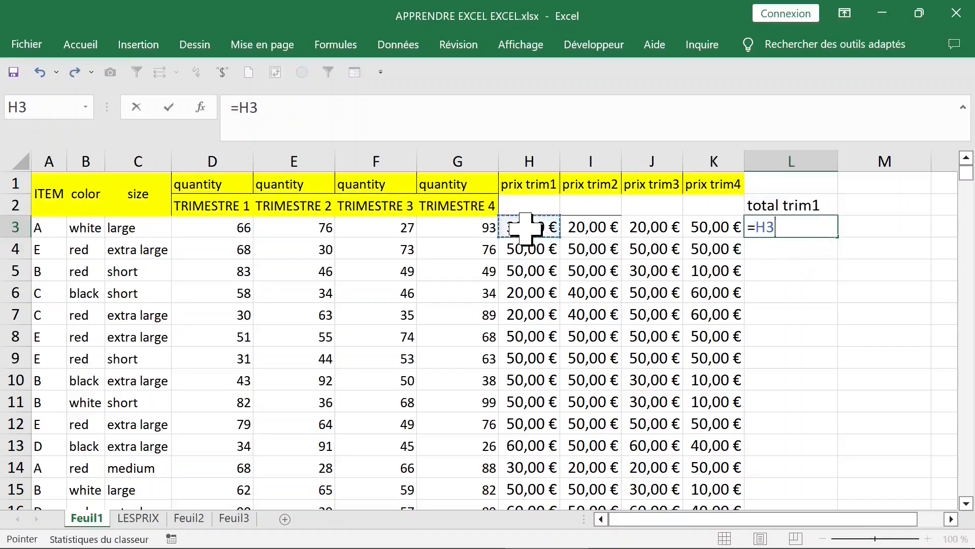
click(232, 232)
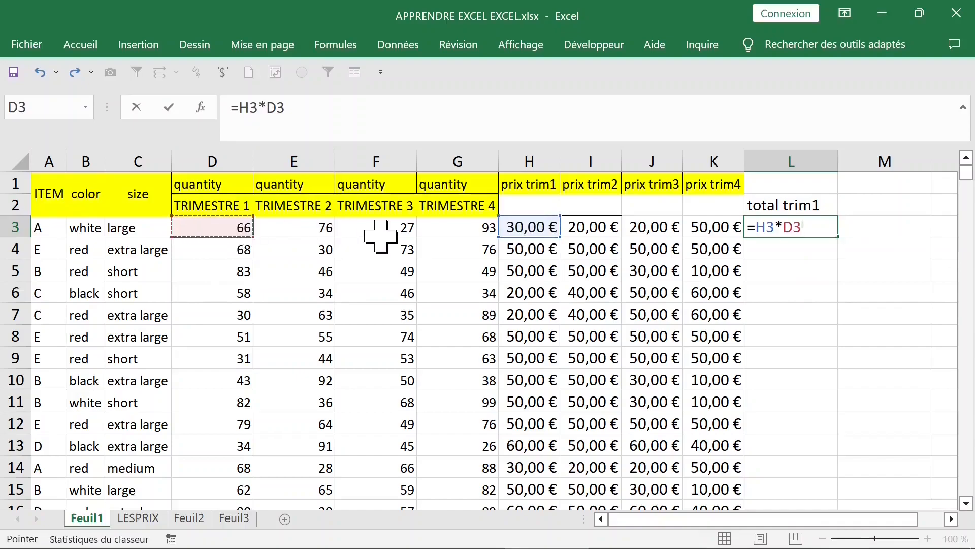
key(Return)
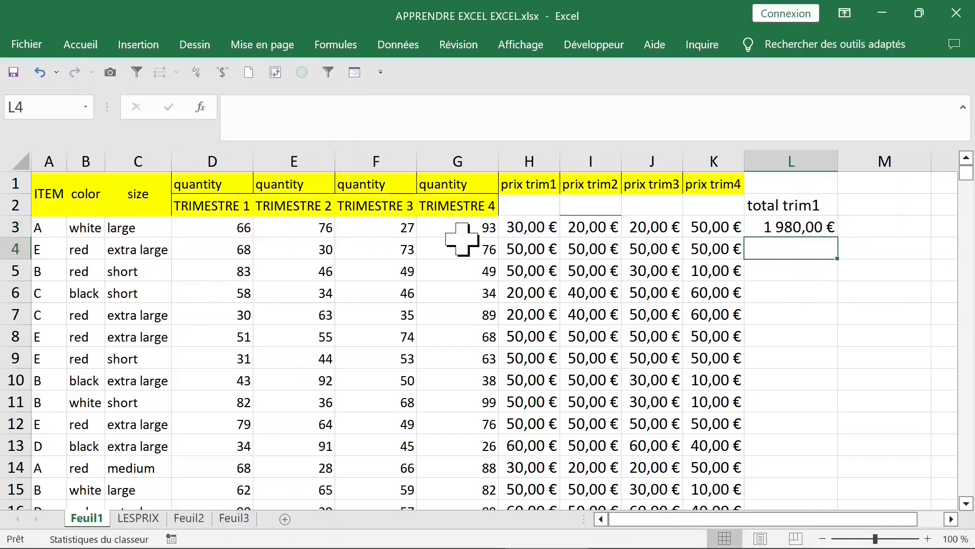
Extend the "total trim1" header as a series from L2 across to "total trim4" in O2
drag(837, 161, 838, 148)
ctrl+scroll(498, 227, down, 2)
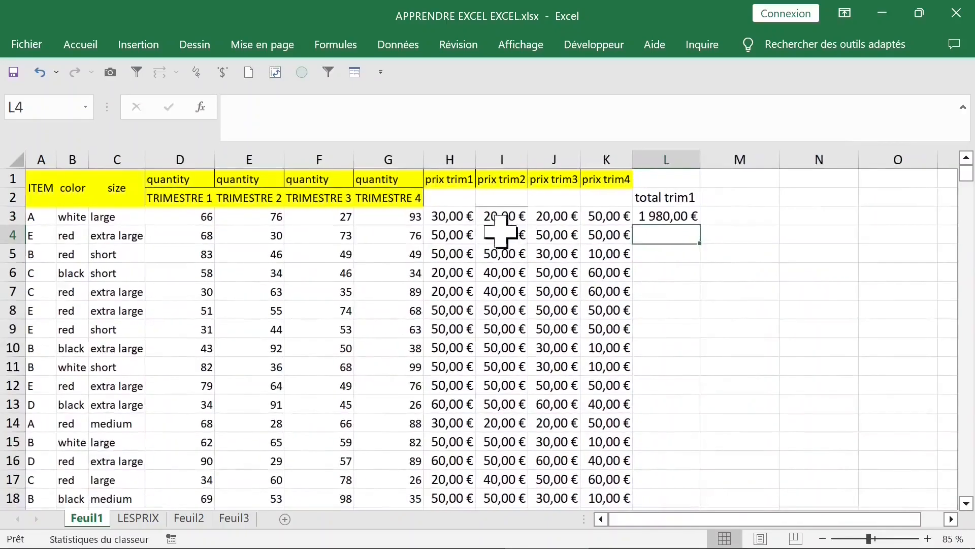
click(563, 189)
drag(578, 199, 757, 196)
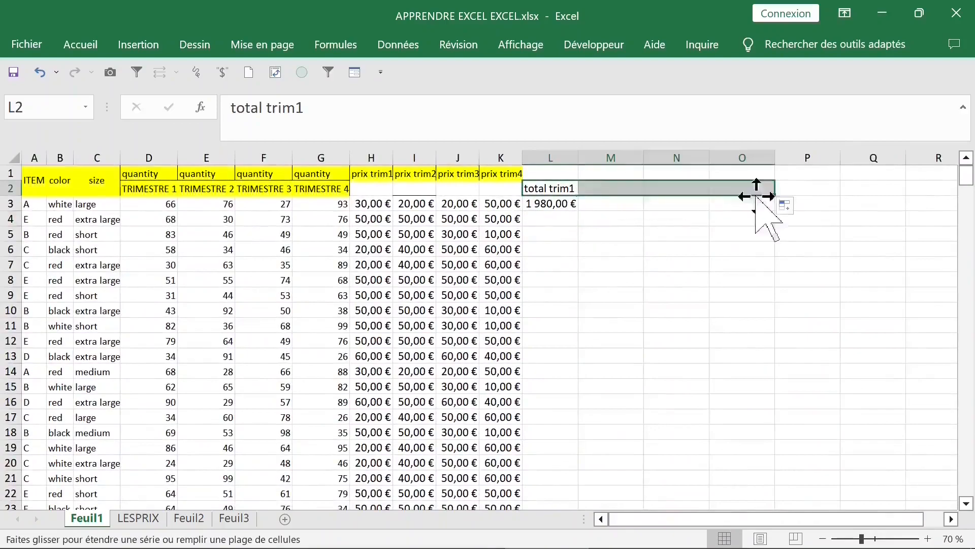
Fill L3's total formula across to O3 and down all the data rows of the four total columns
click(548, 204)
drag(579, 212, 757, 210)
click(670, 264)
drag(553, 203, 746, 208)
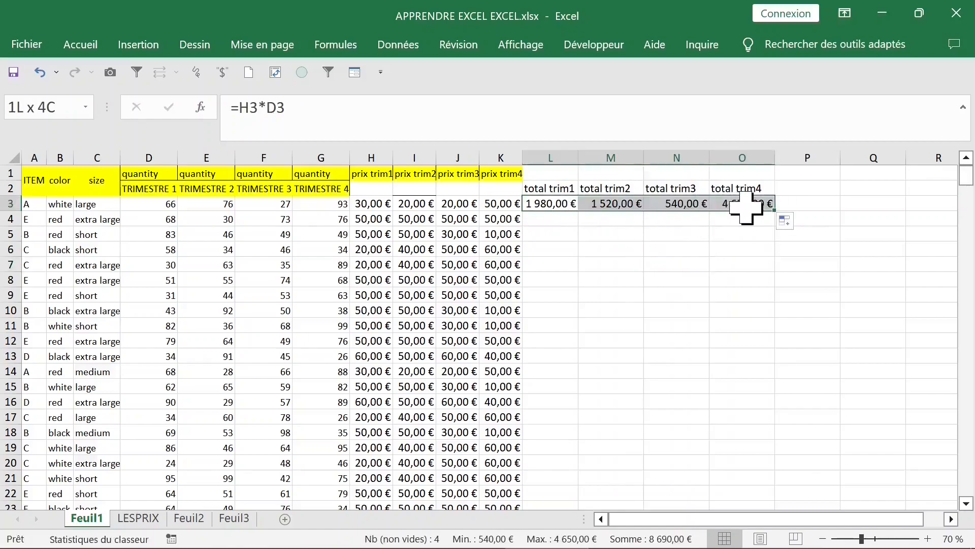
double_click(773, 210)
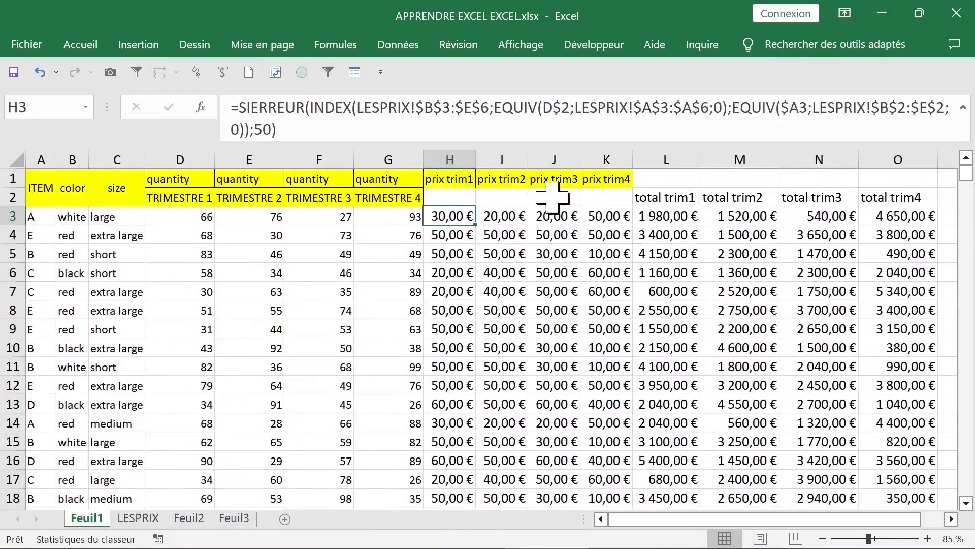
click(584, 196)
click(666, 236)
click(609, 256)
click(664, 193)
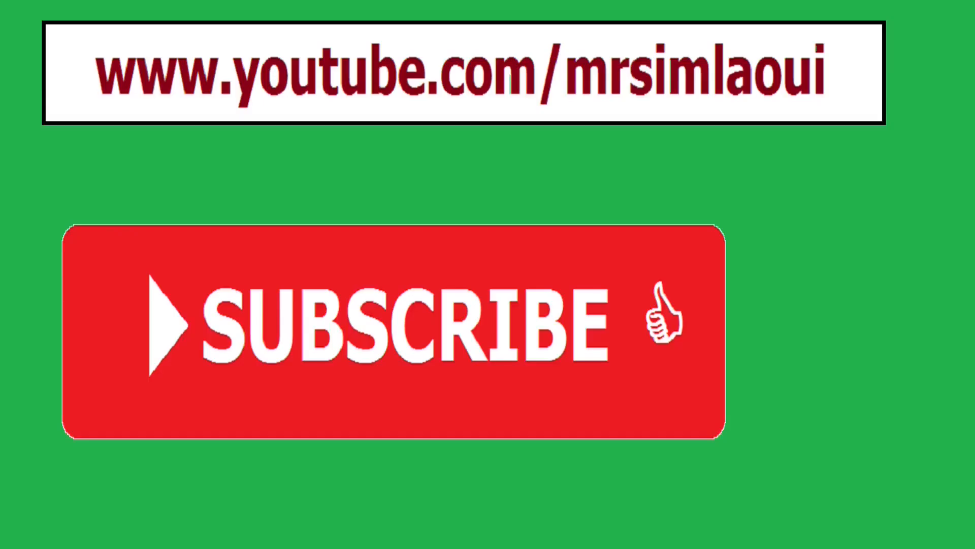